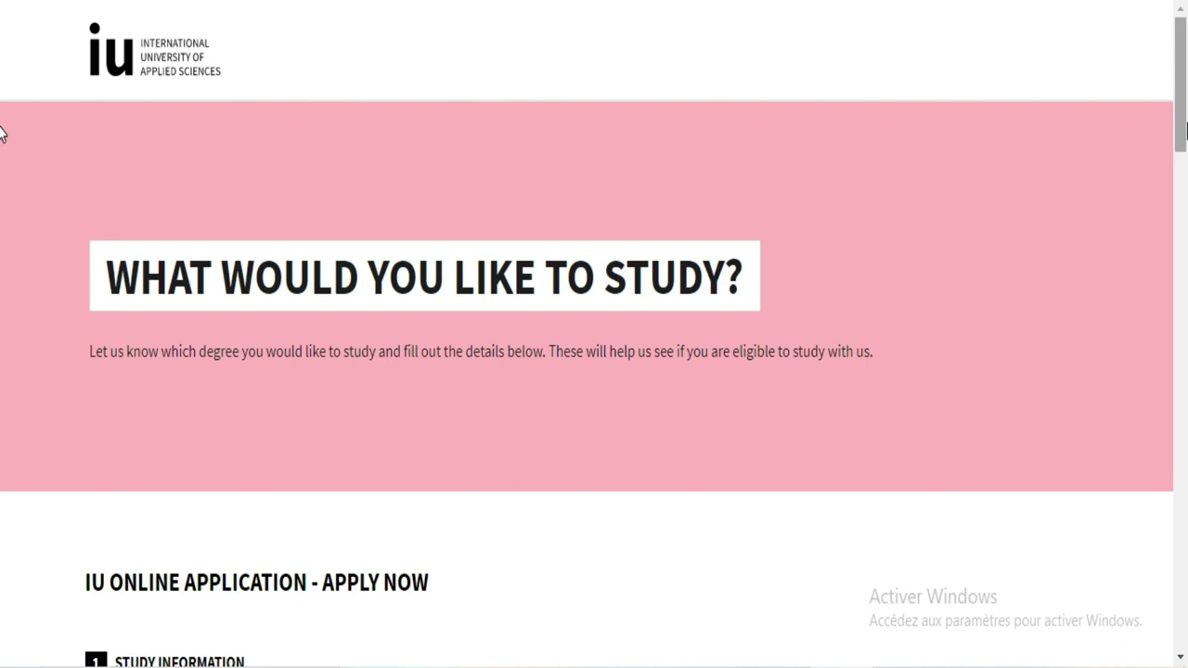
Step: Scroll to Study Information and expand the Select Degree Level list, showing Bachelor and Master
drag(1181, 133, 1181, 241)
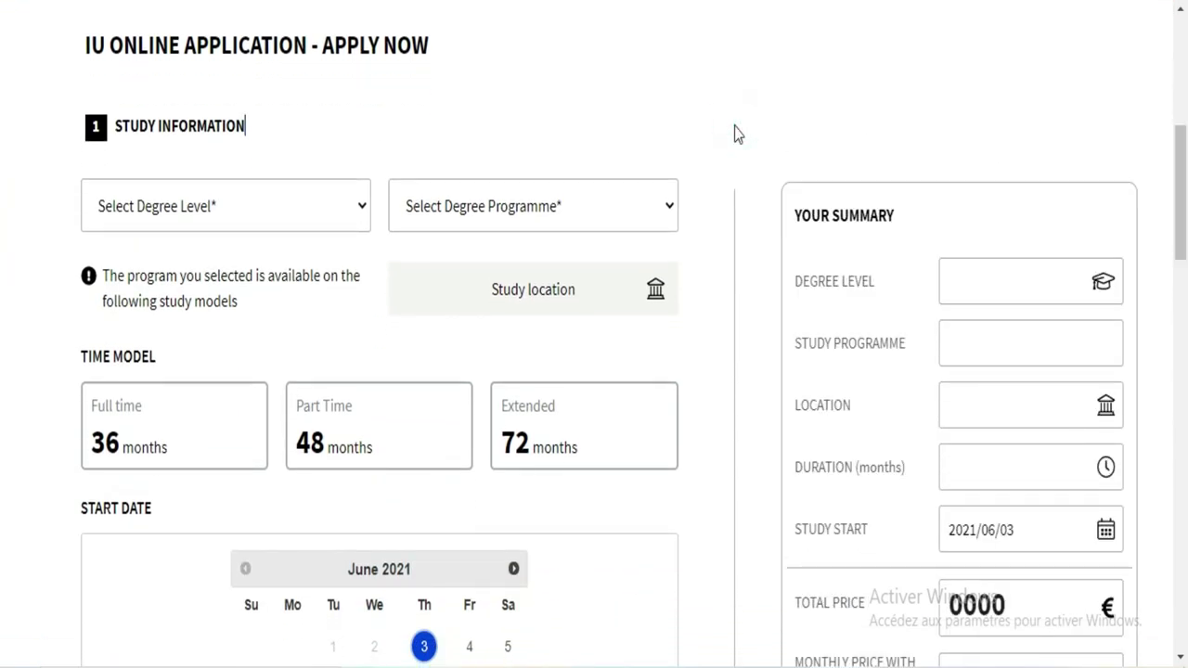
click(1025, 275)
click(338, 219)
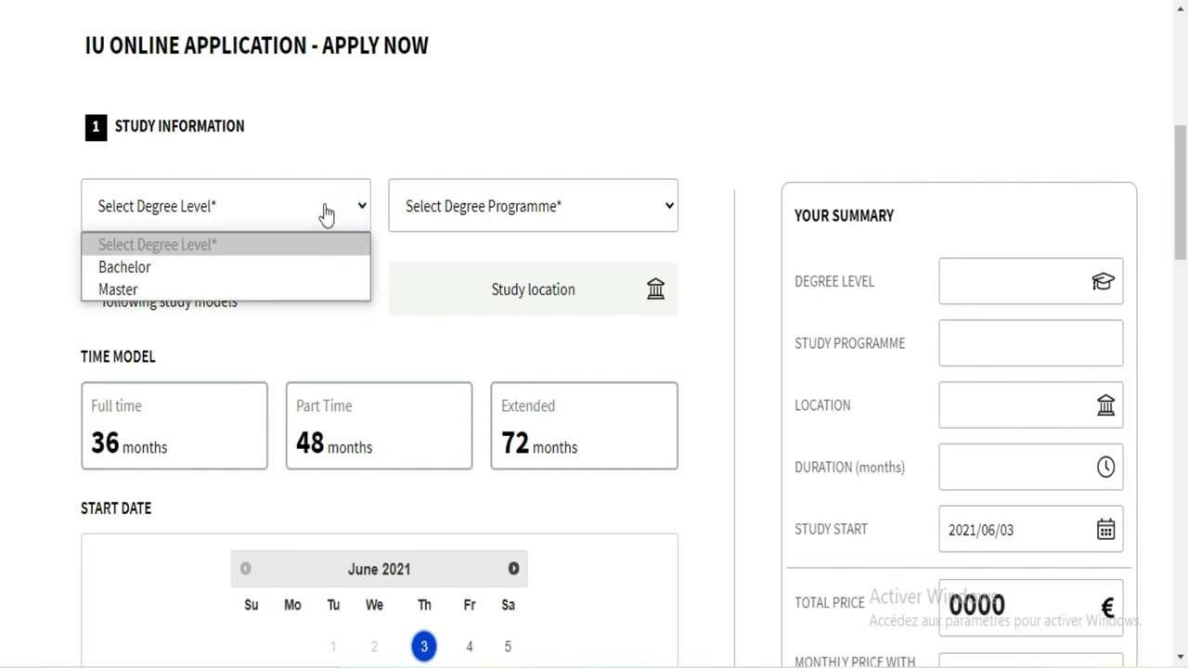
click(324, 206)
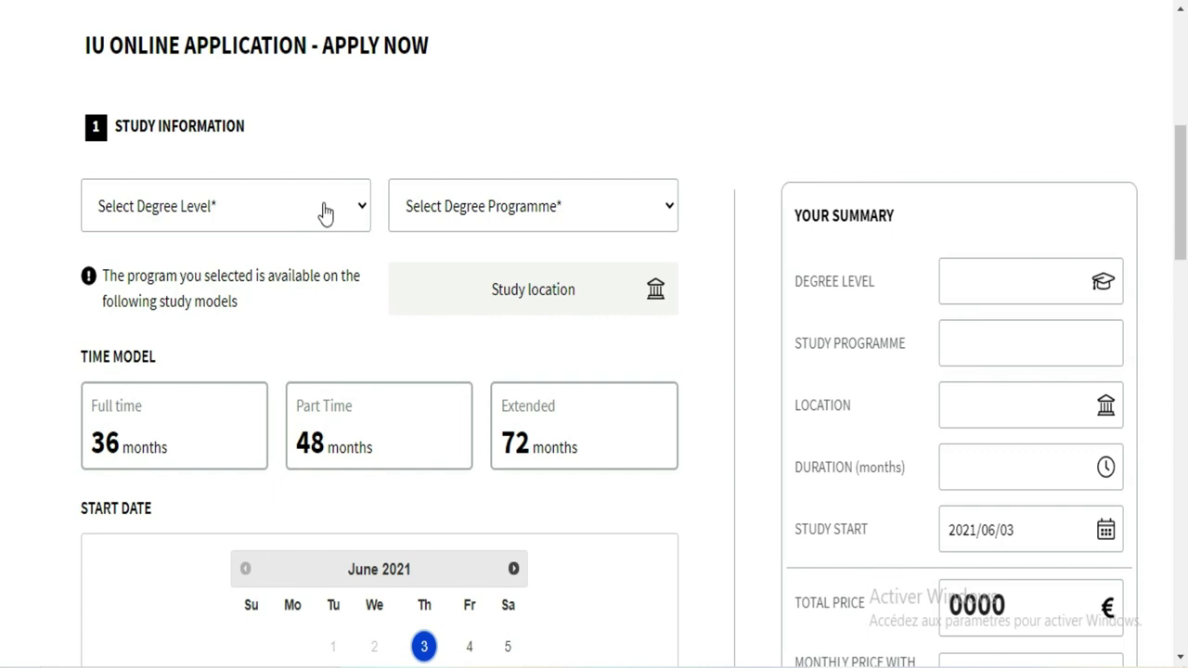
click(359, 213)
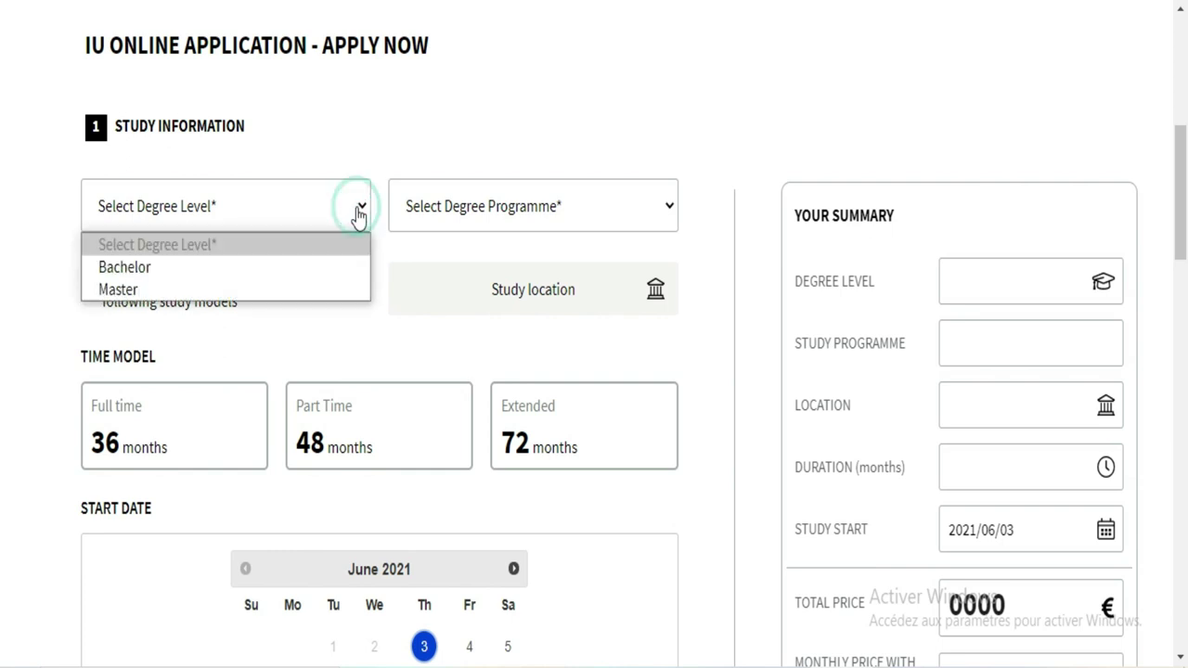
Step: Choose Bachelor as the degree level, initially picking B.Sc. Data Science - 180 as programme
click(264, 271)
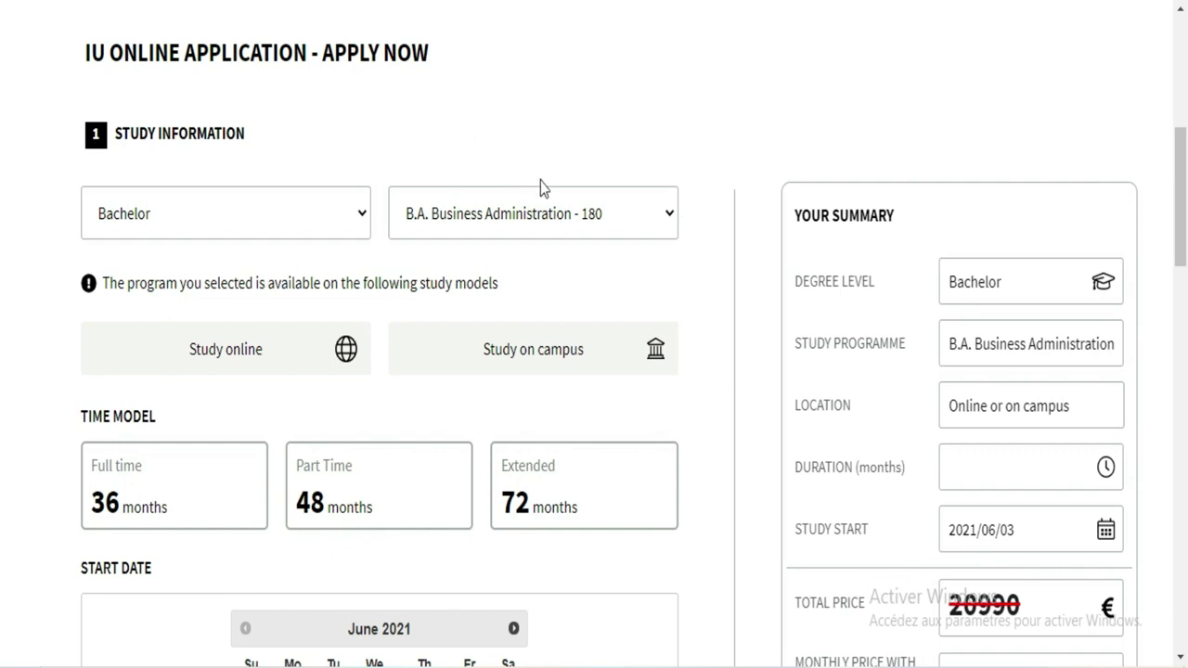
click(580, 223)
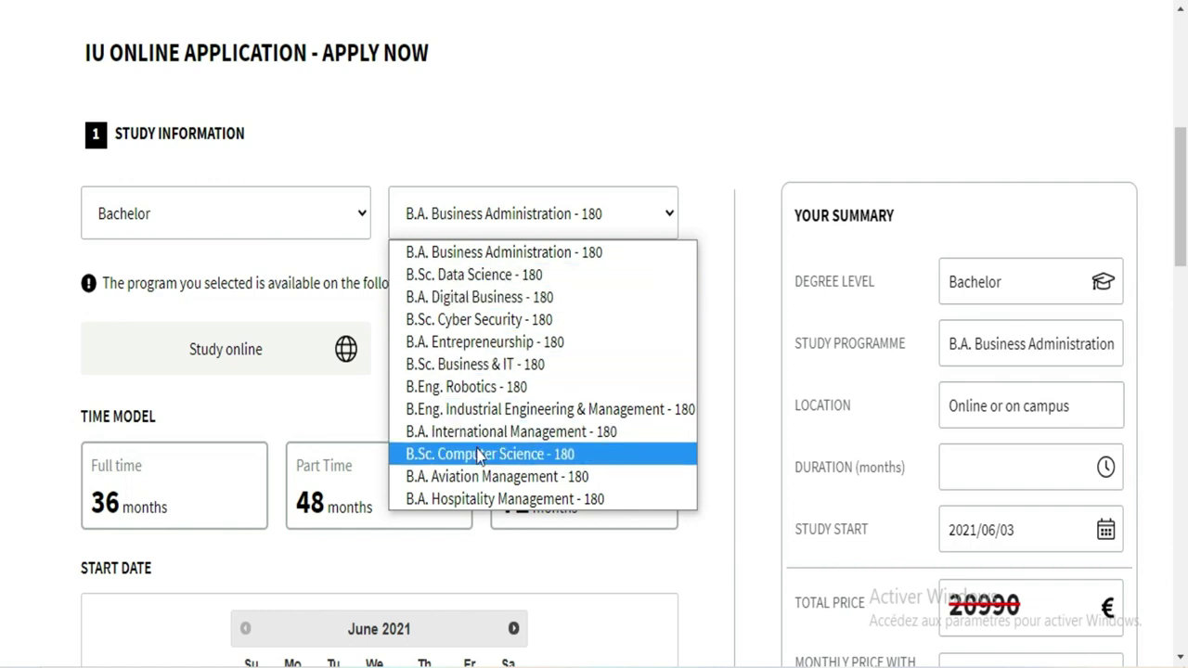
click(468, 279)
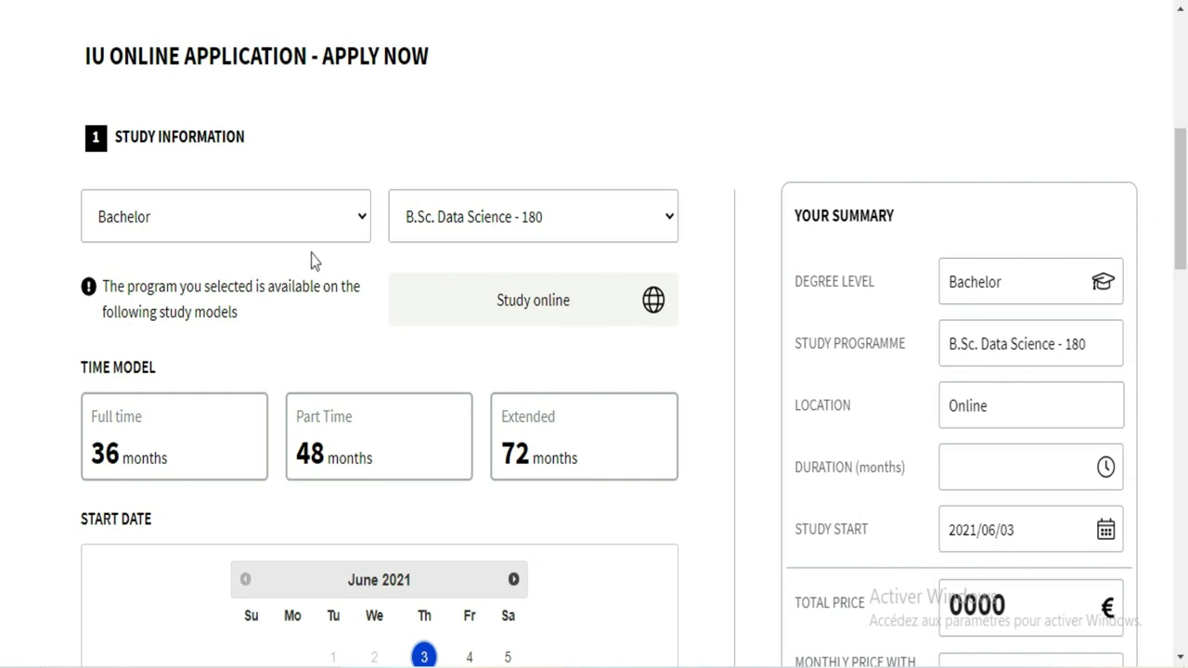
click(284, 289)
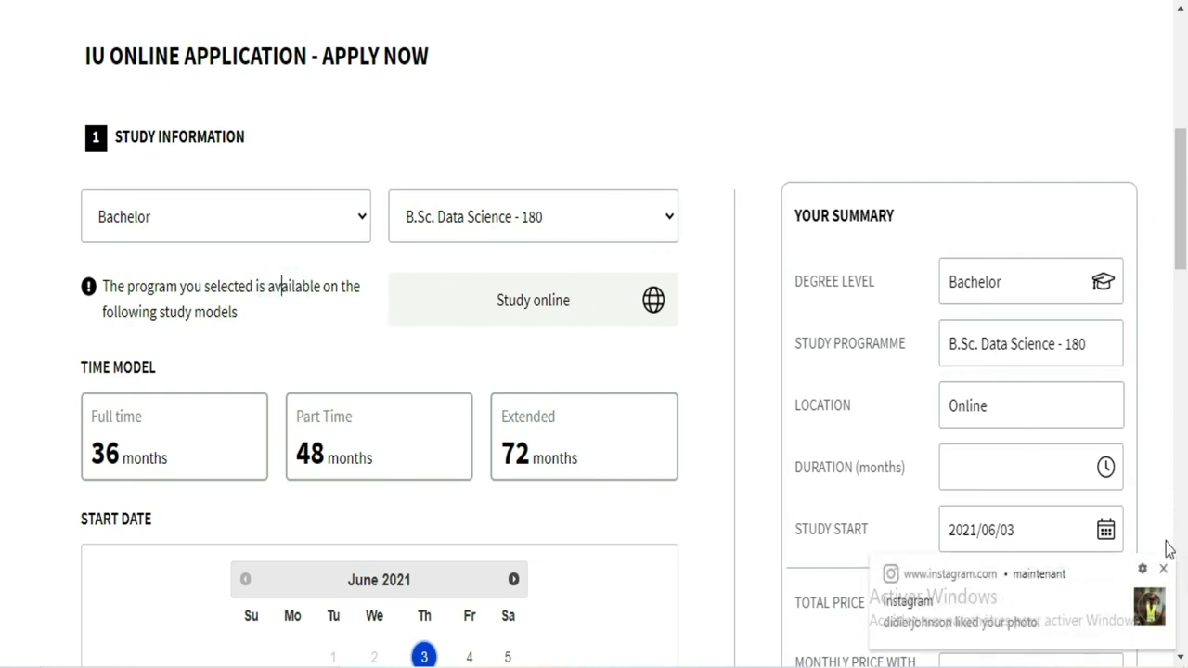
Step: Dismiss the Instagram notification and switch the programme to B.A. Aviation Management - 180
click(1165, 570)
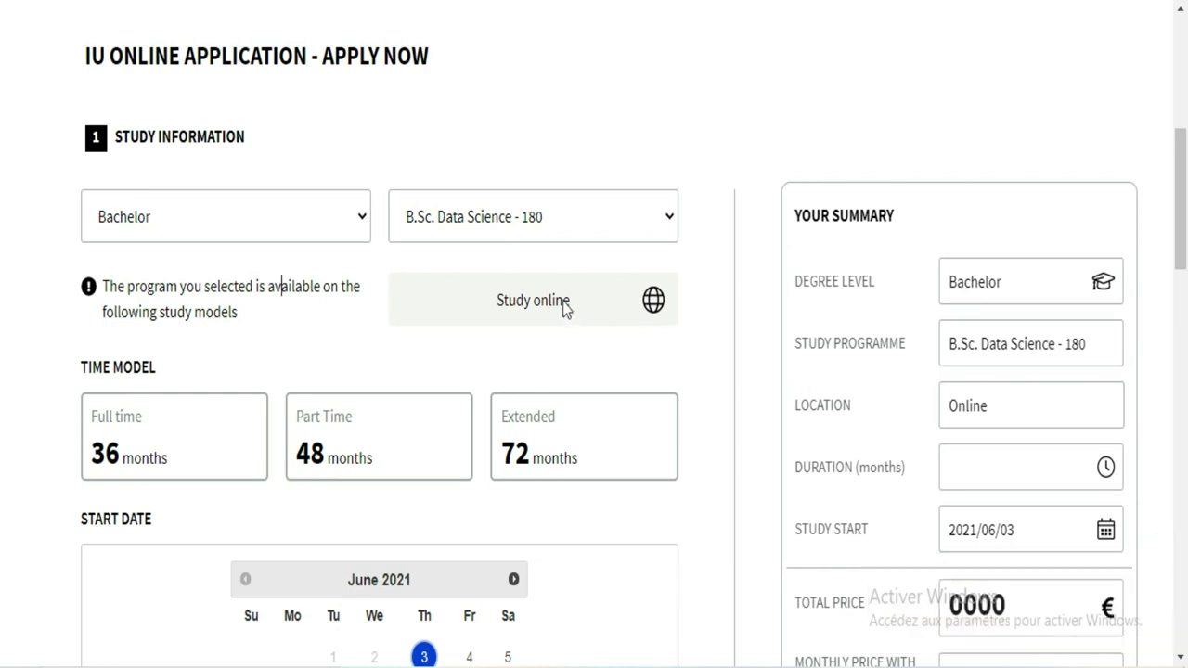
click(655, 228)
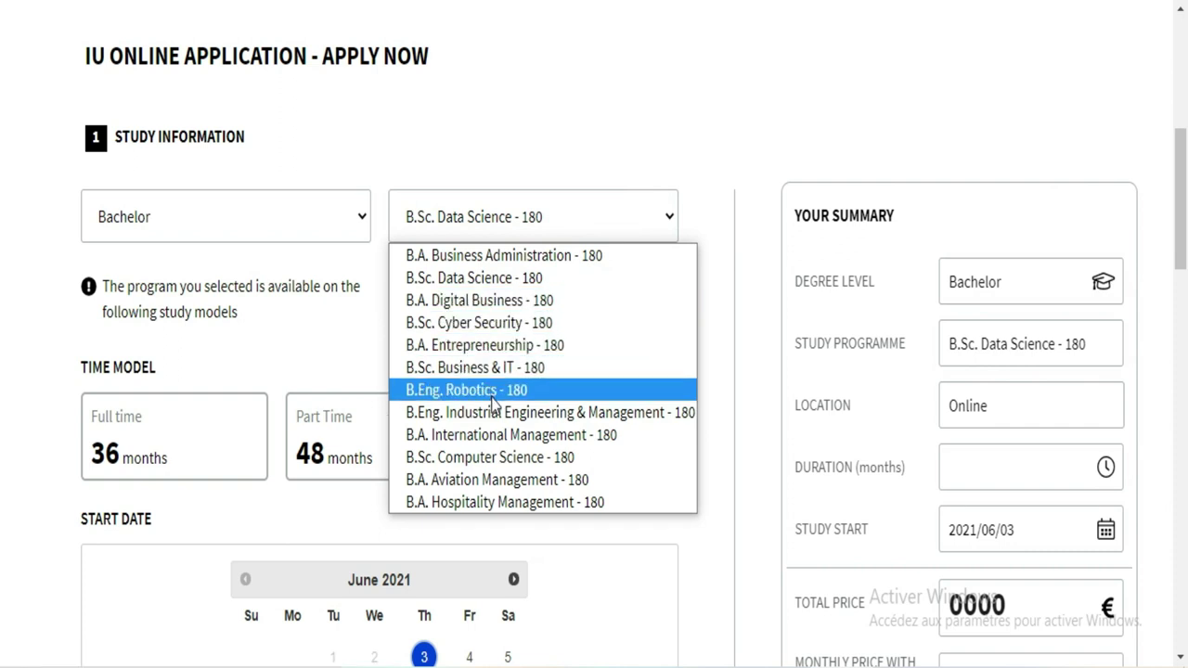
click(480, 480)
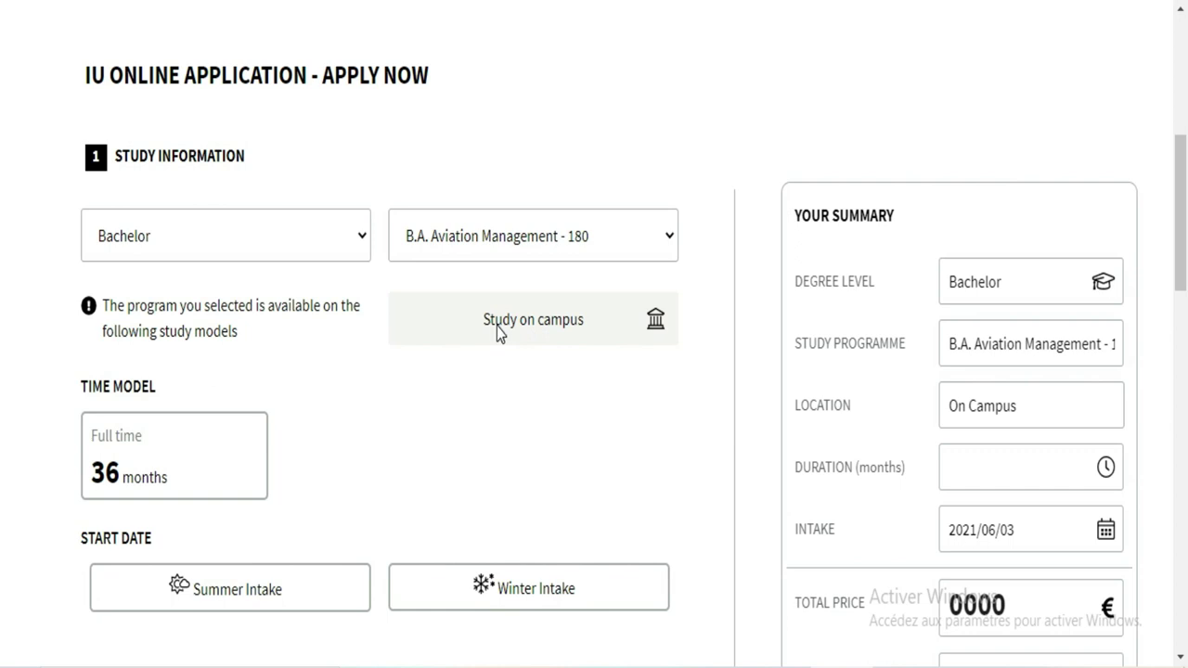
Step: Translate the page into French with Traduire en français, closing the Google Translate popup
right_click(732, 107)
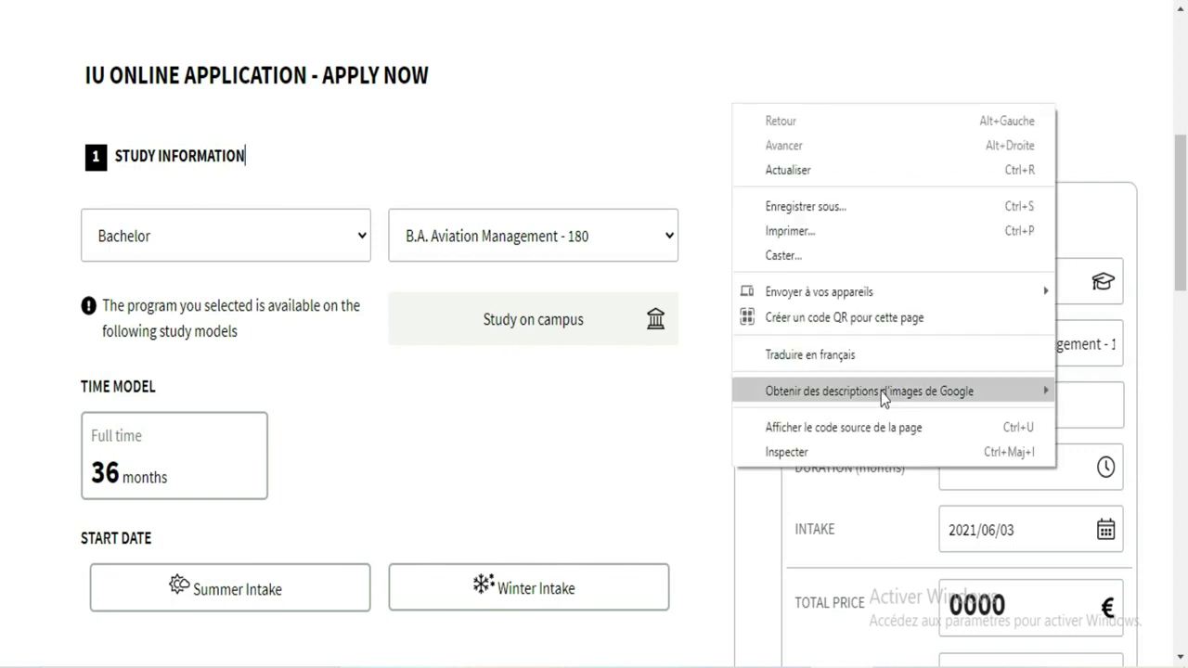
click(864, 357)
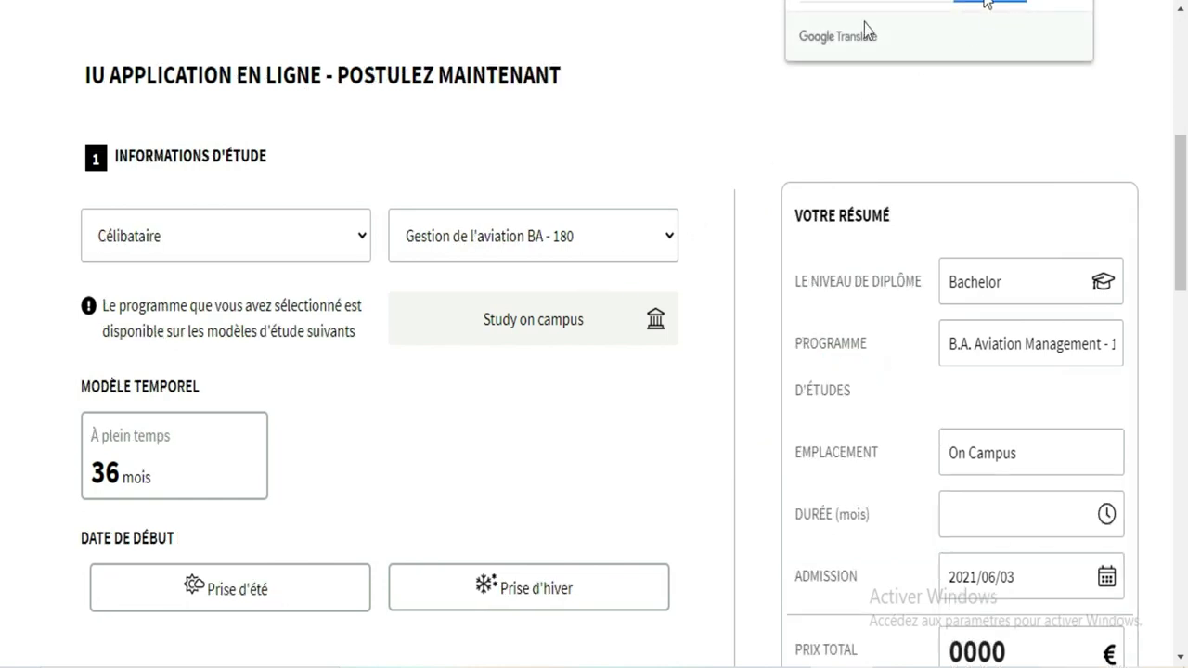
click(664, 93)
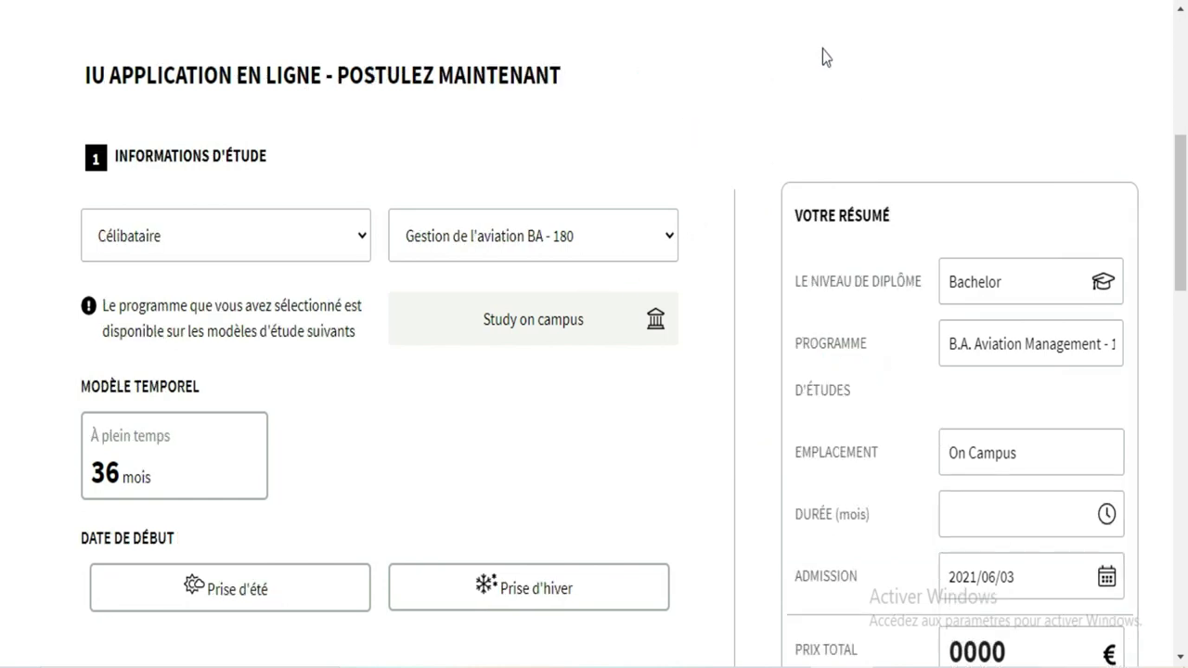
right_click(446, 381)
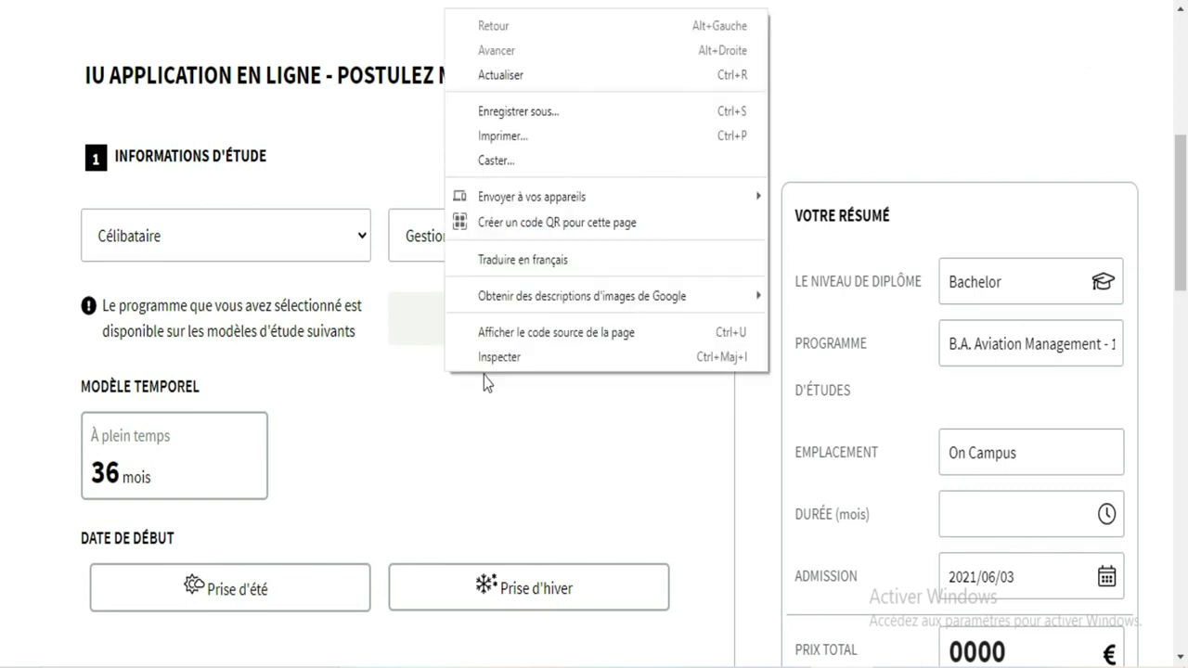
mouse_move(577, 195)
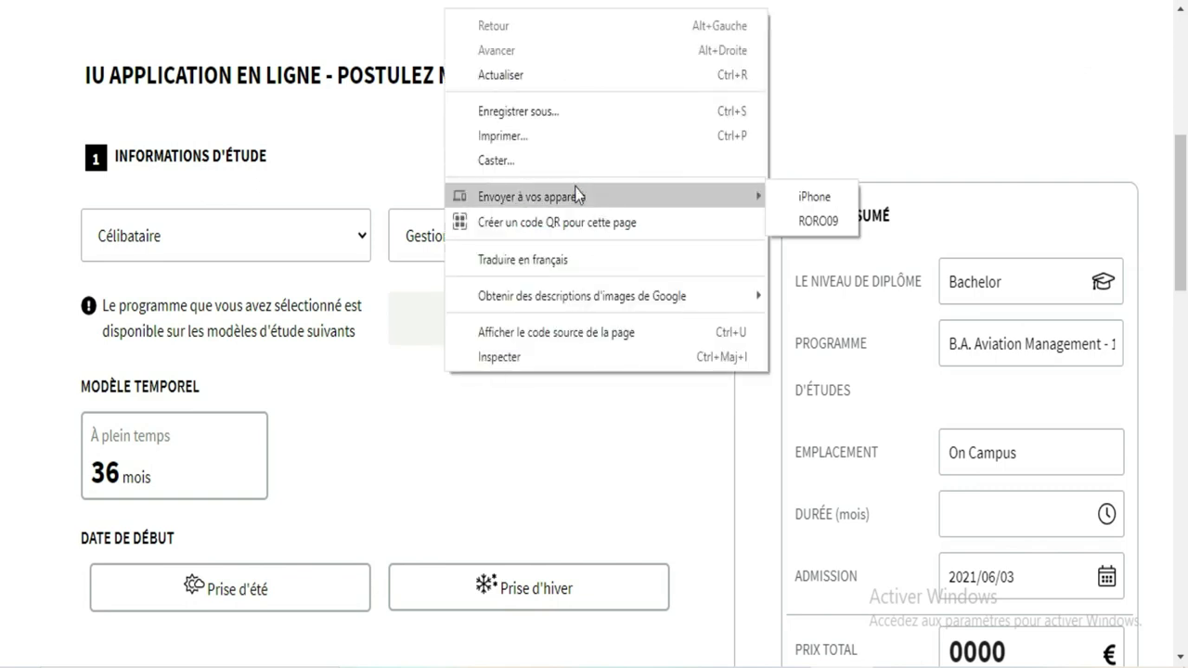
click(548, 269)
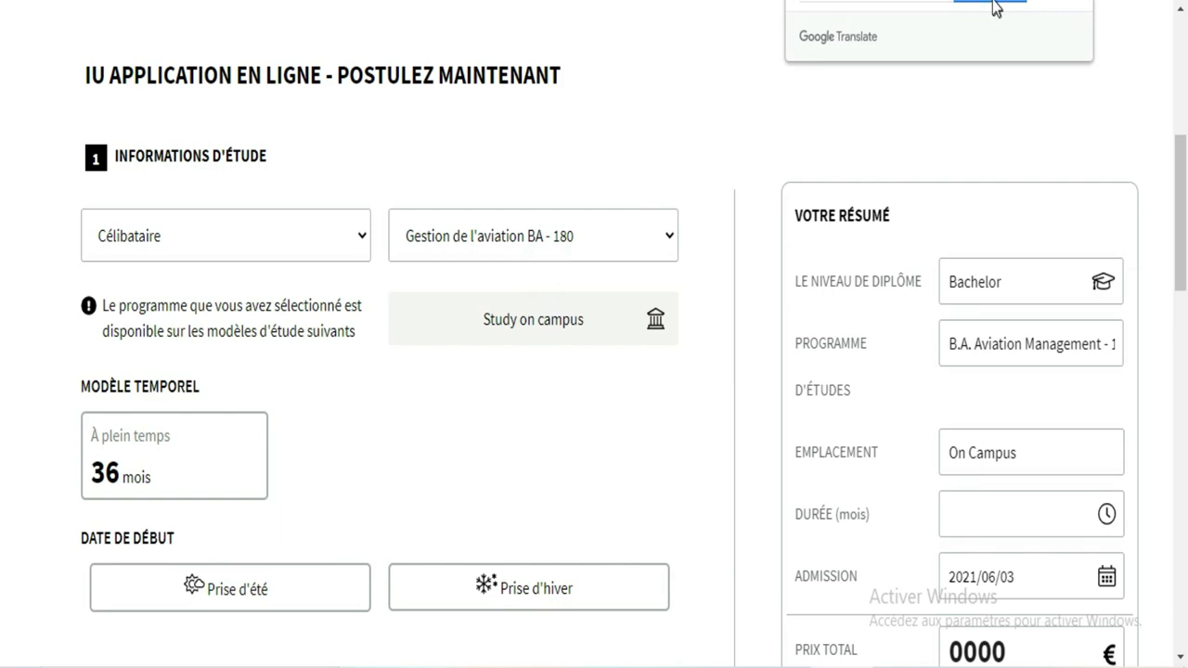
click(600, 134)
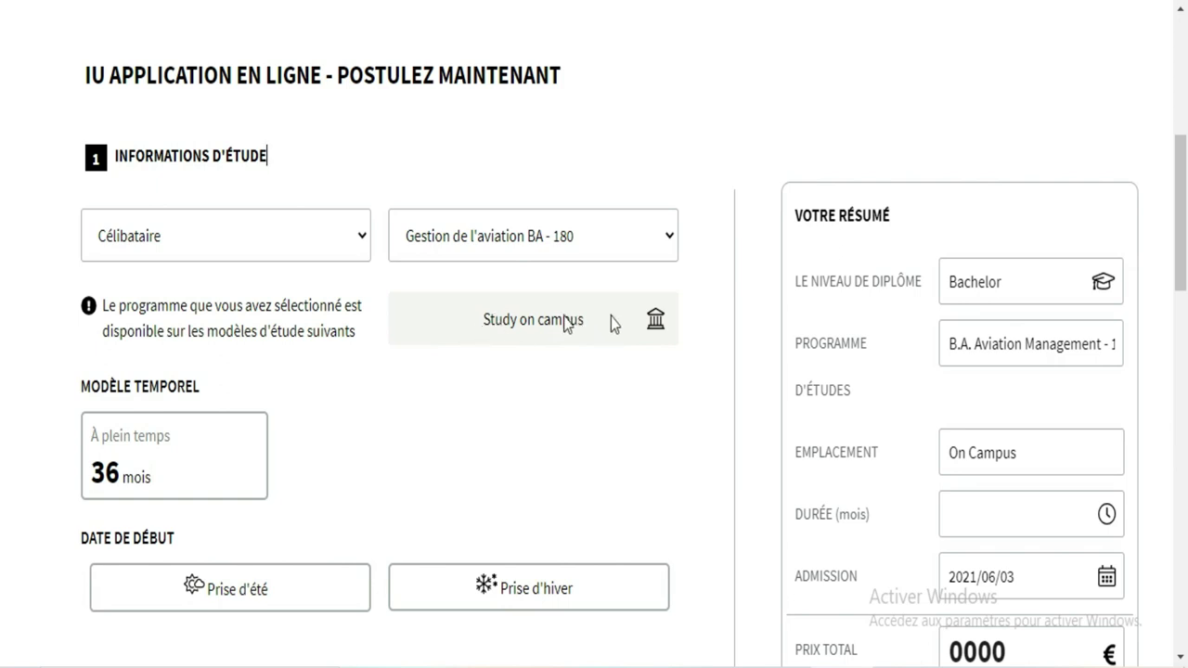
Step: Select B.Sc. Science des données - 180 as the degree programme
click(624, 252)
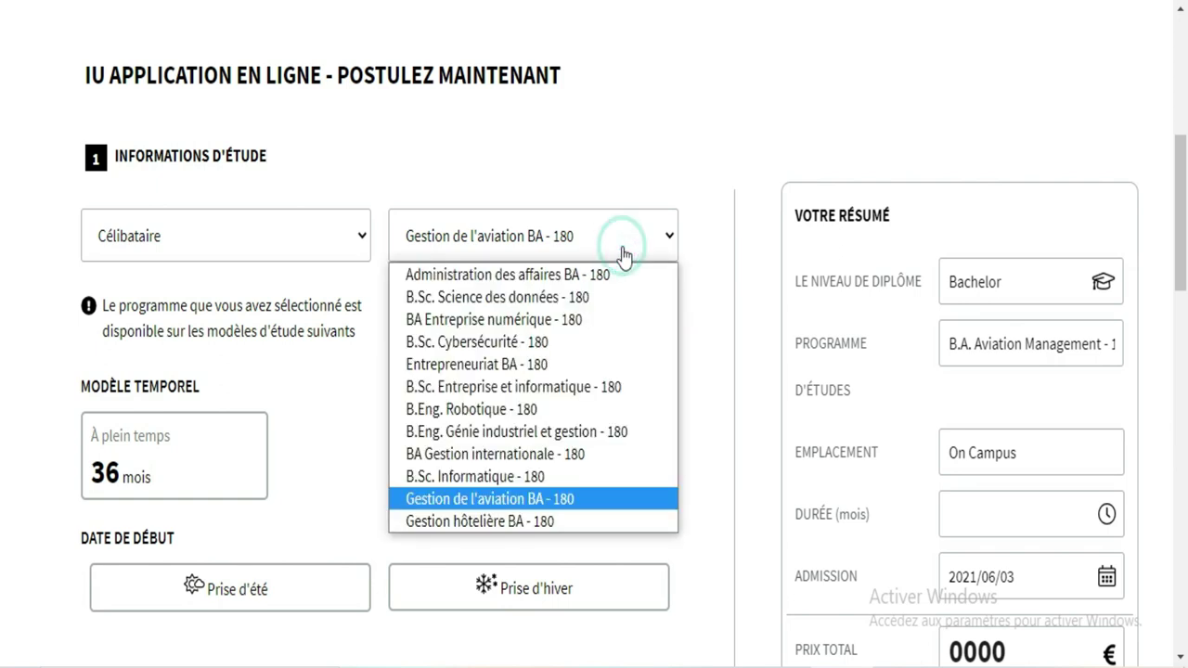
click(521, 300)
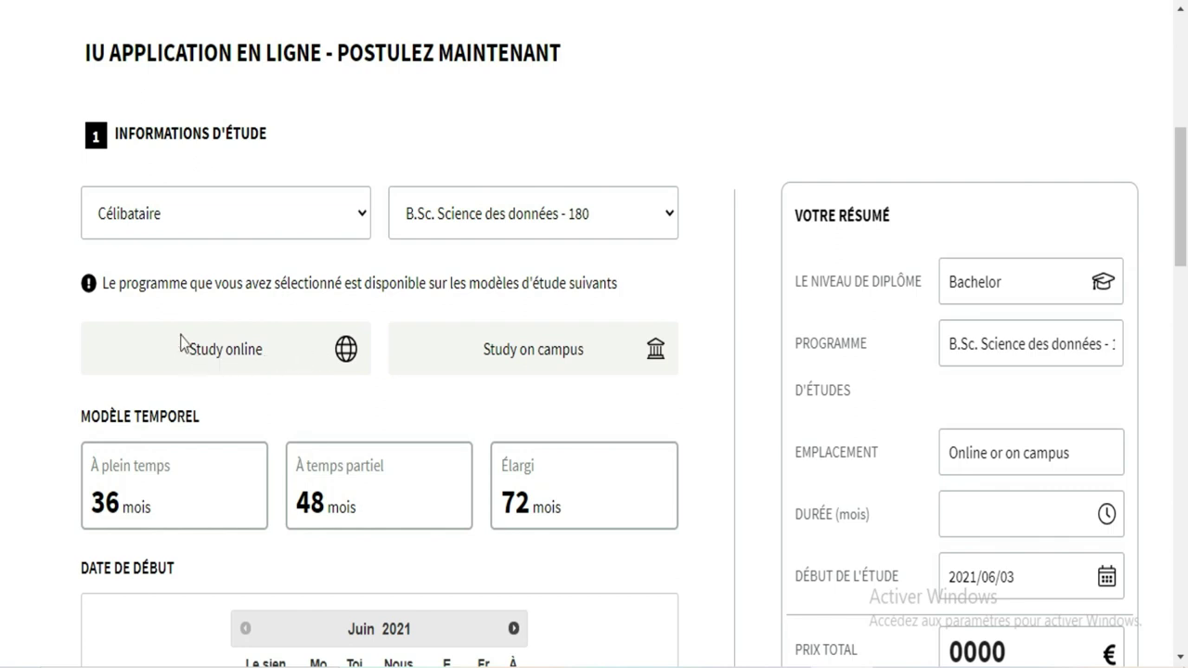
click(463, 351)
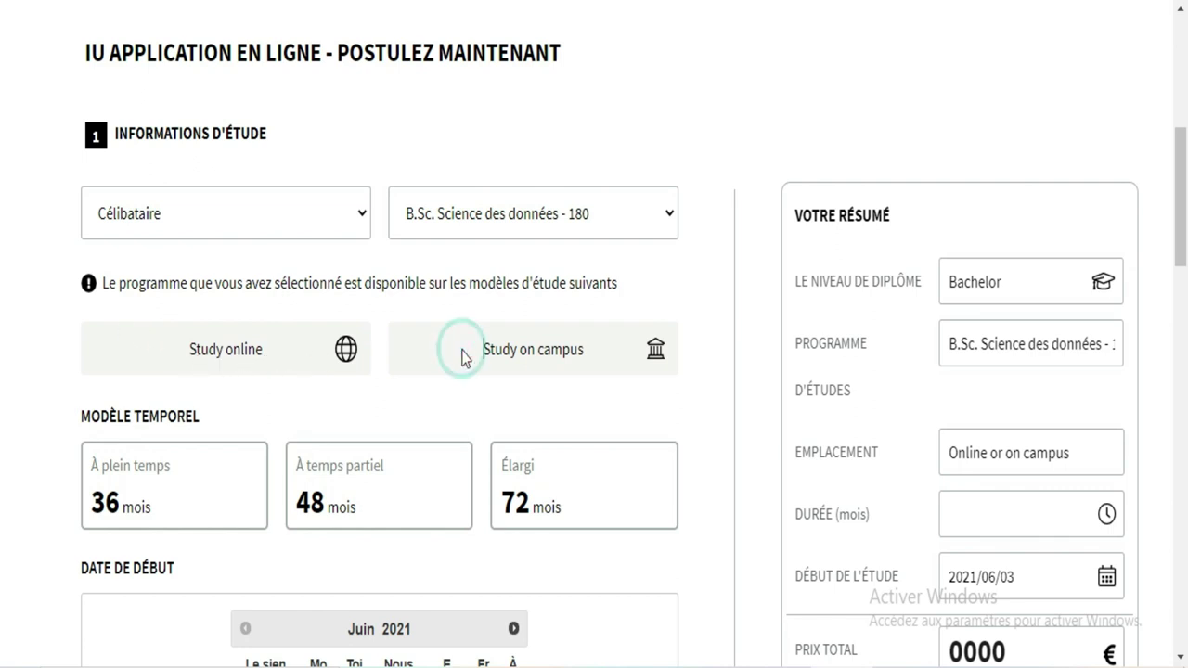
Step: Change the programme to B.Eng. Génie industriel et gestion - 180
click(595, 230)
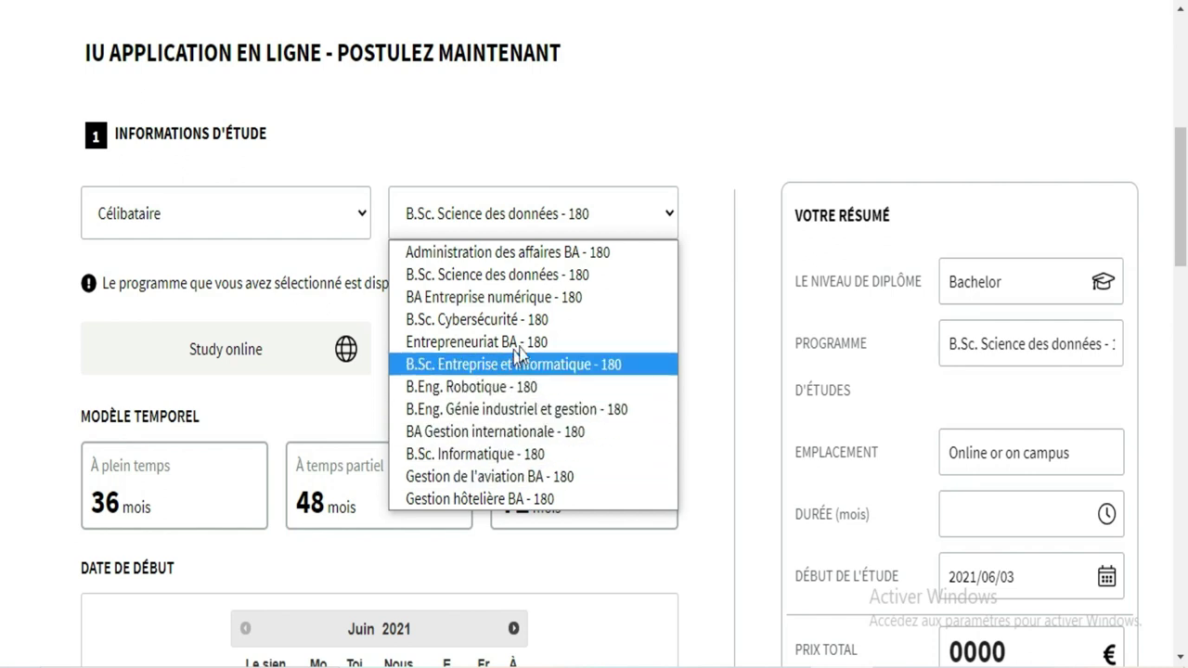
click(555, 409)
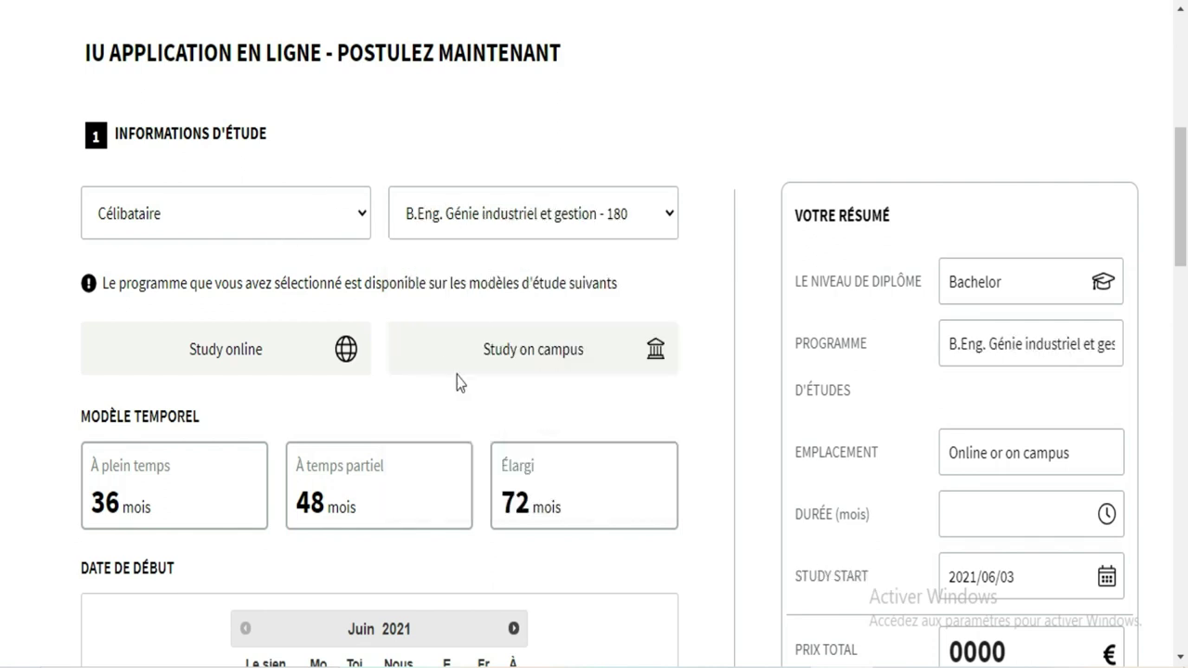
click(541, 225)
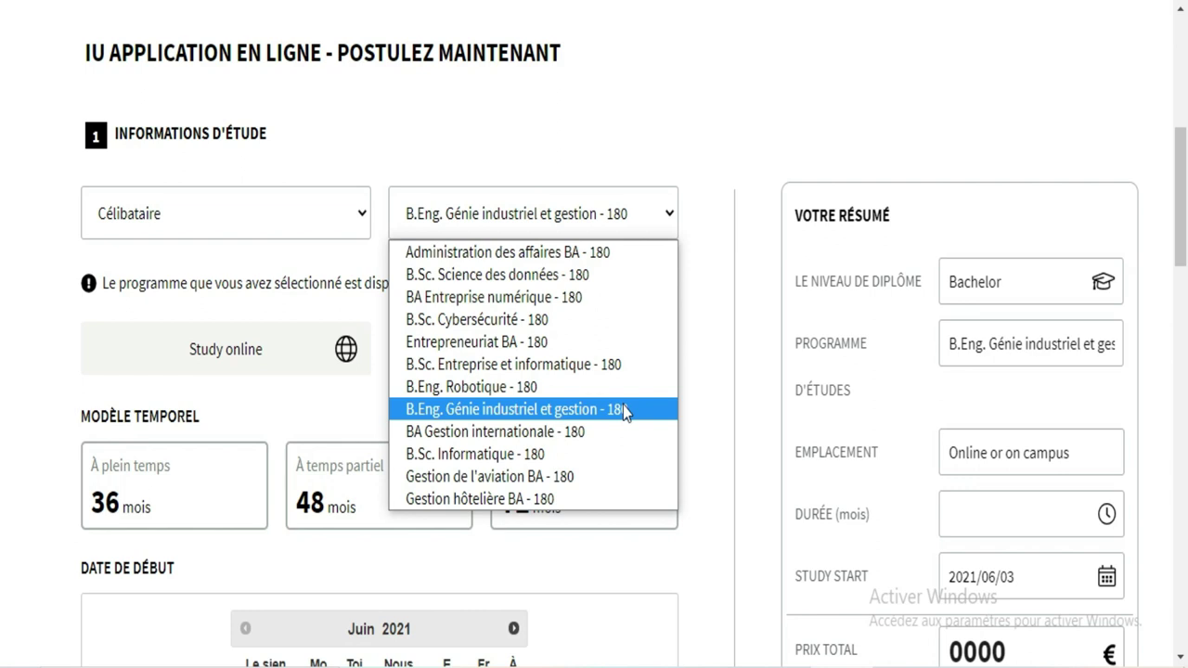
click(1058, 7)
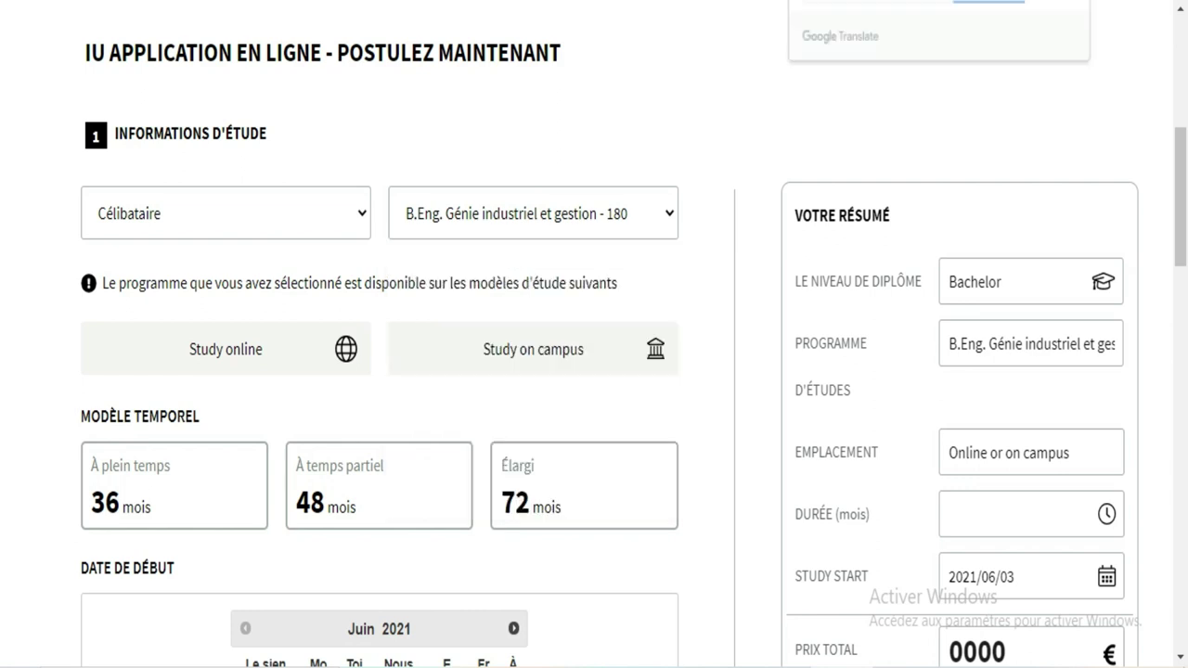
Step: Return the page to English, reselect B.A. Aviation Management - 180, and scroll to Start Date
click(845, 3)
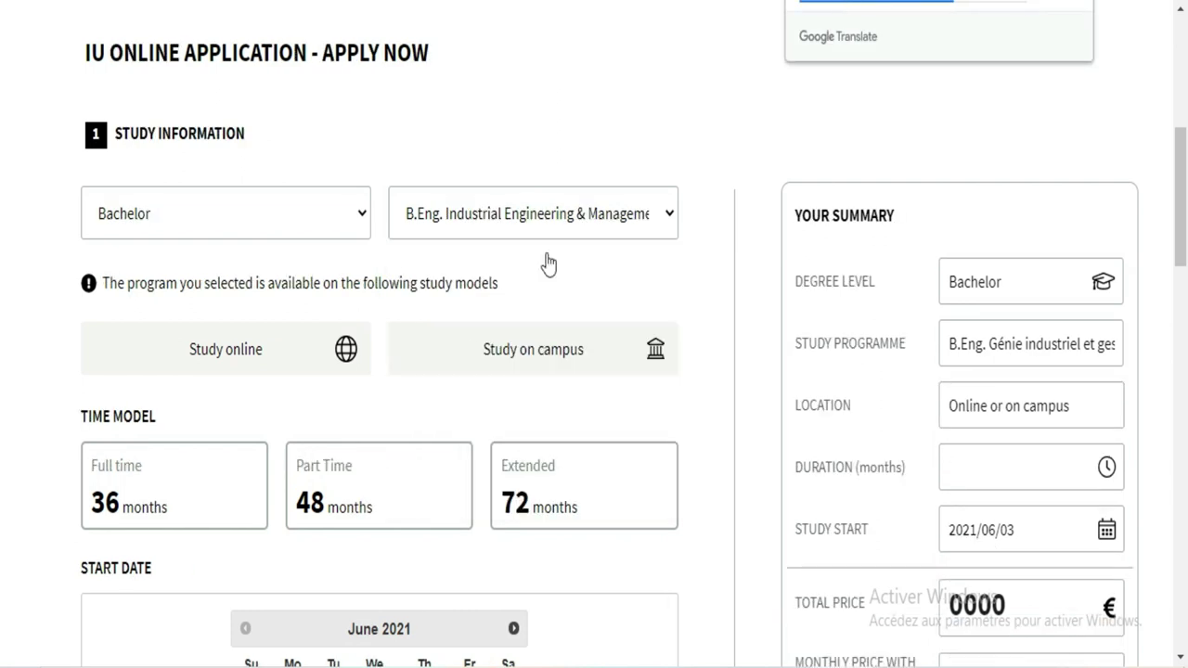
click(600, 215)
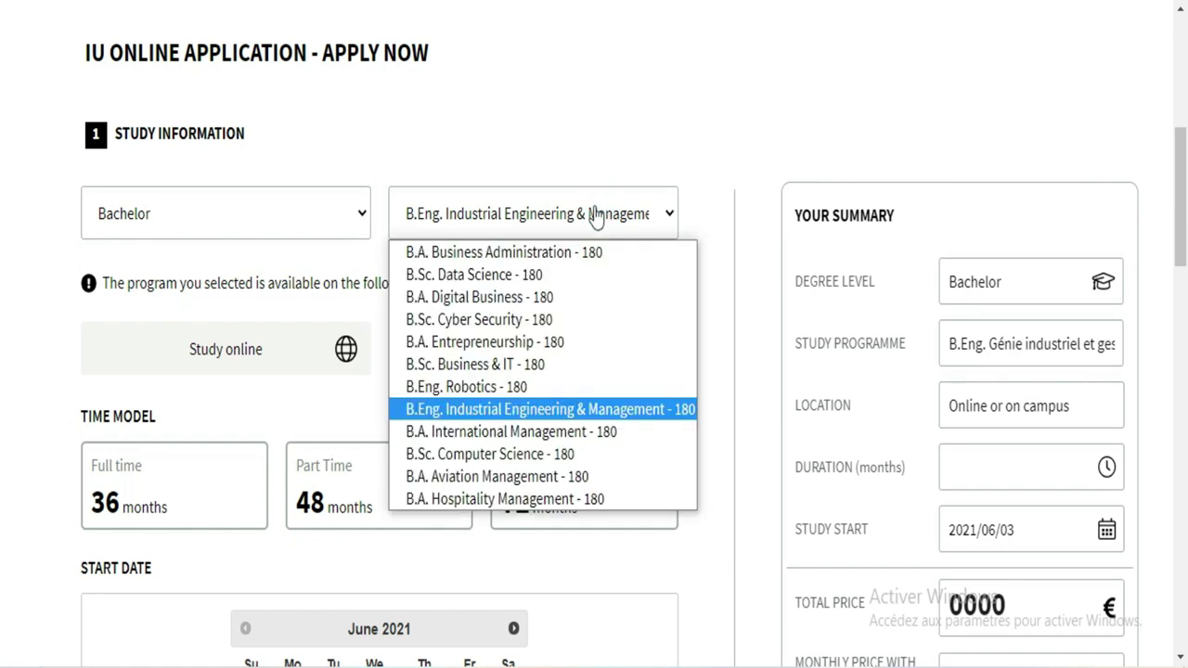
click(554, 477)
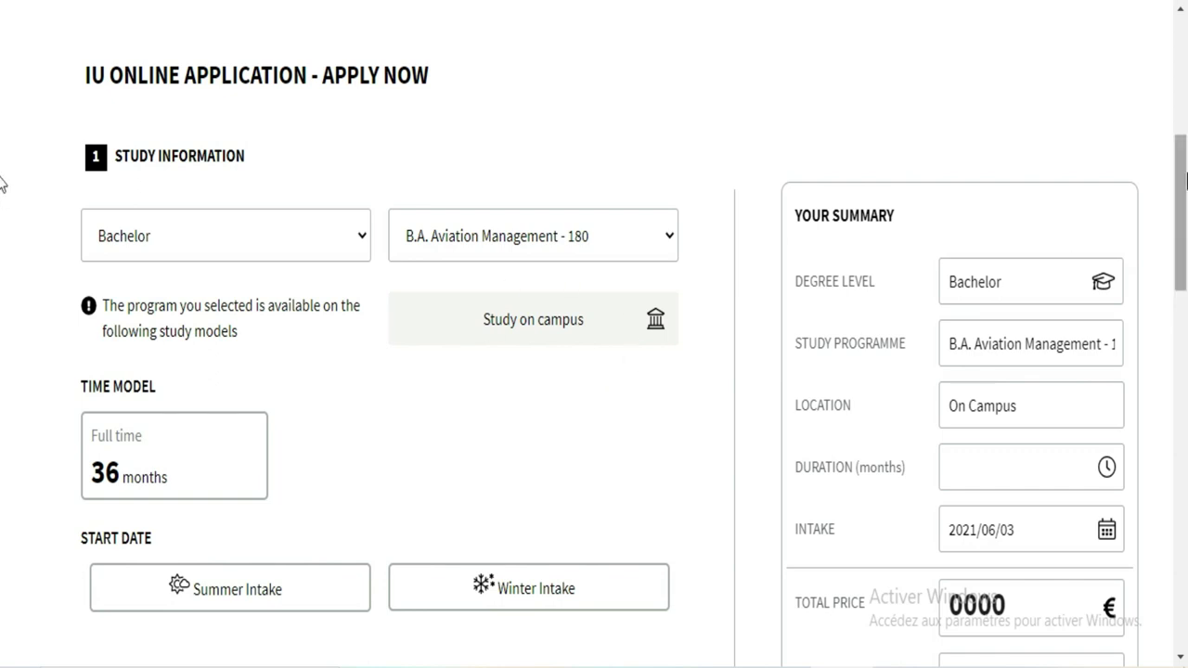
scroll(2, 183, down, 3)
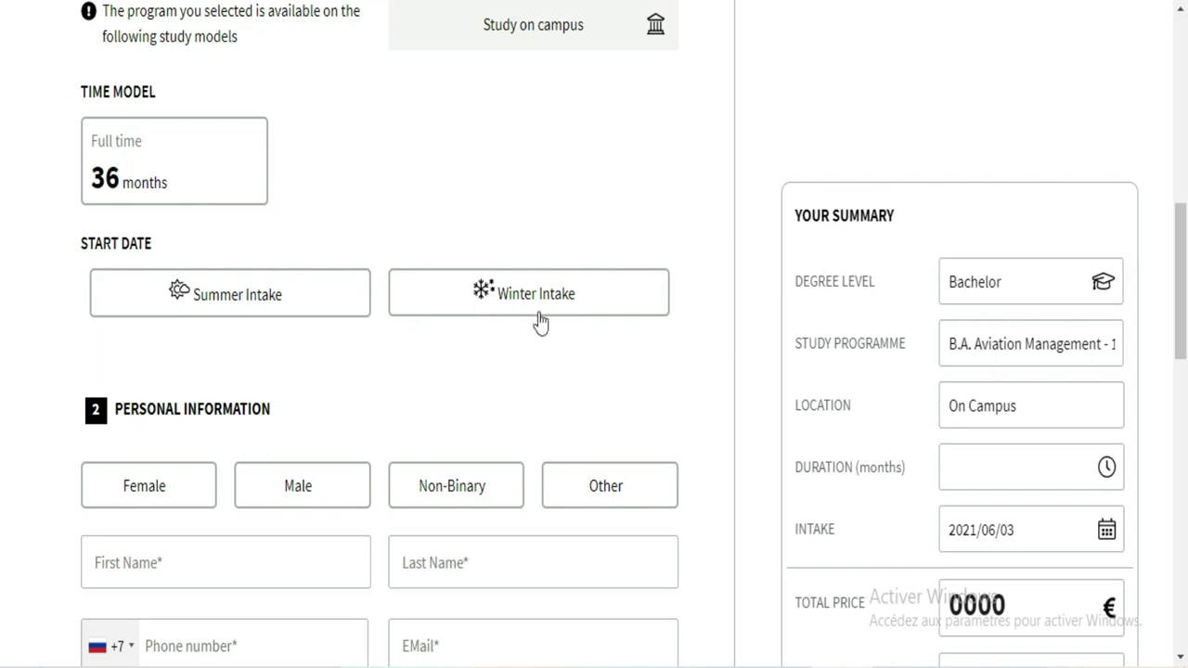
scroll(2, 306, down, 2)
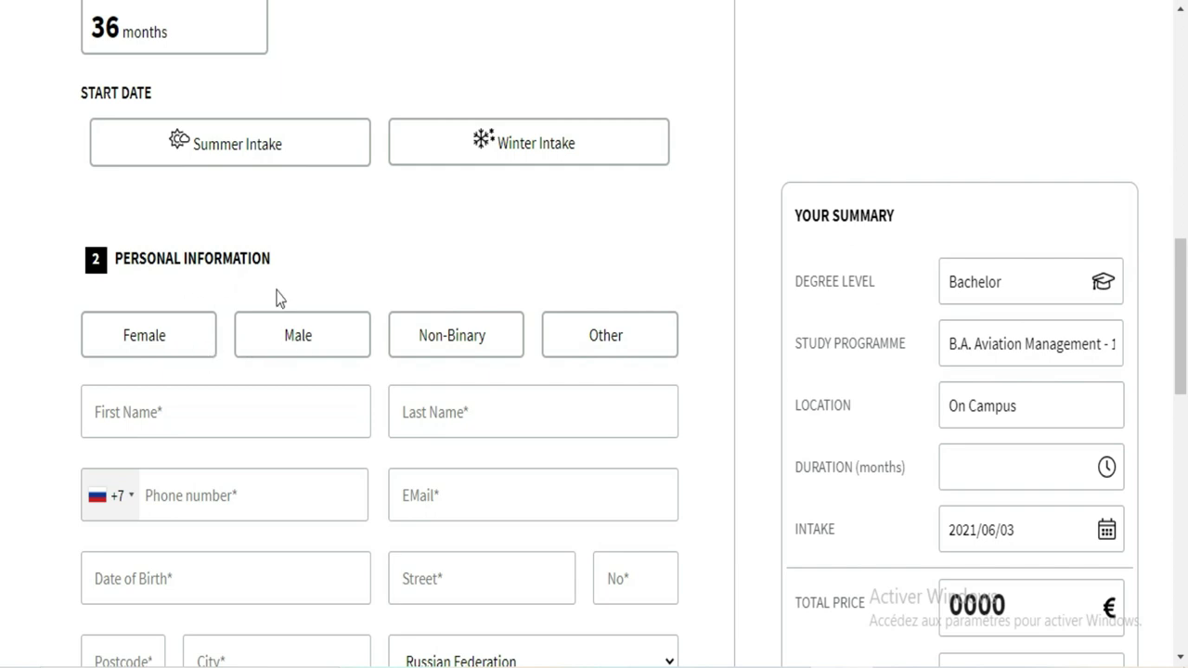
Step: Choose Summer Intake and Male, and enter the applicant's first and last name
click(261, 158)
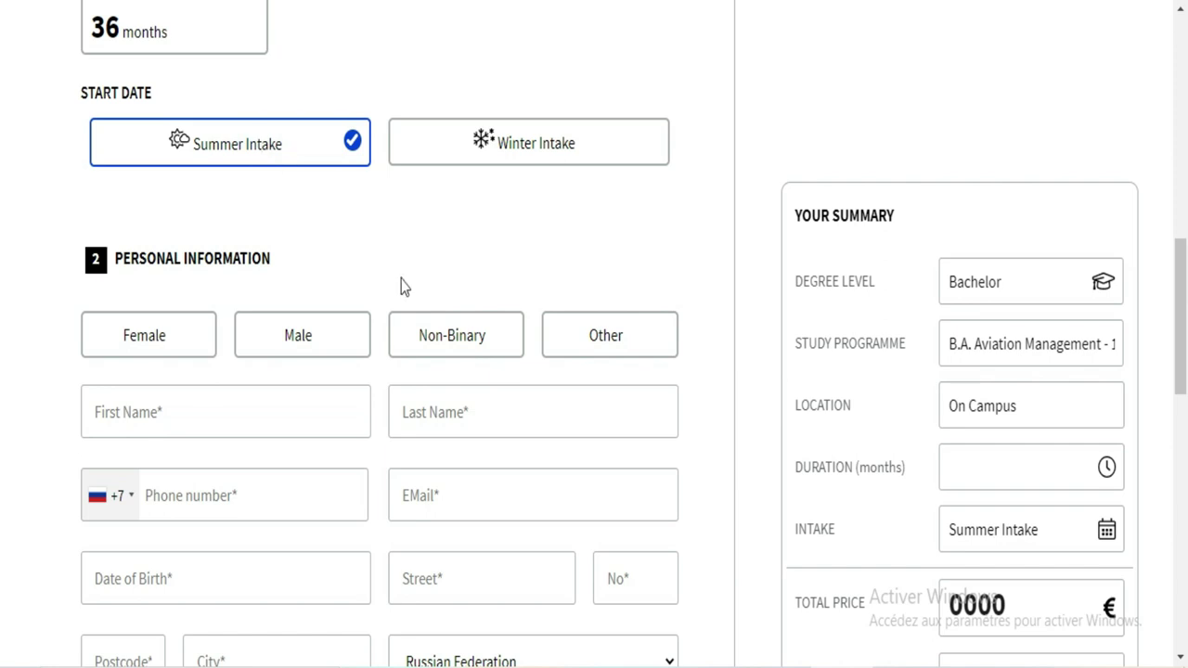
click(293, 341)
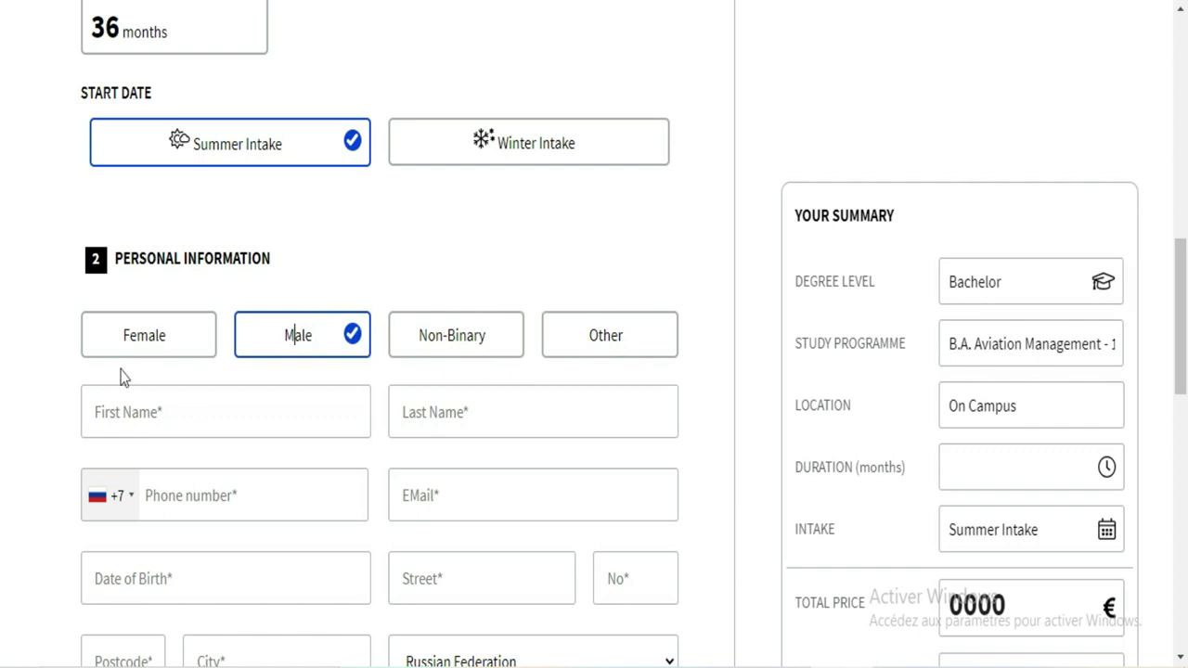
click(205, 411)
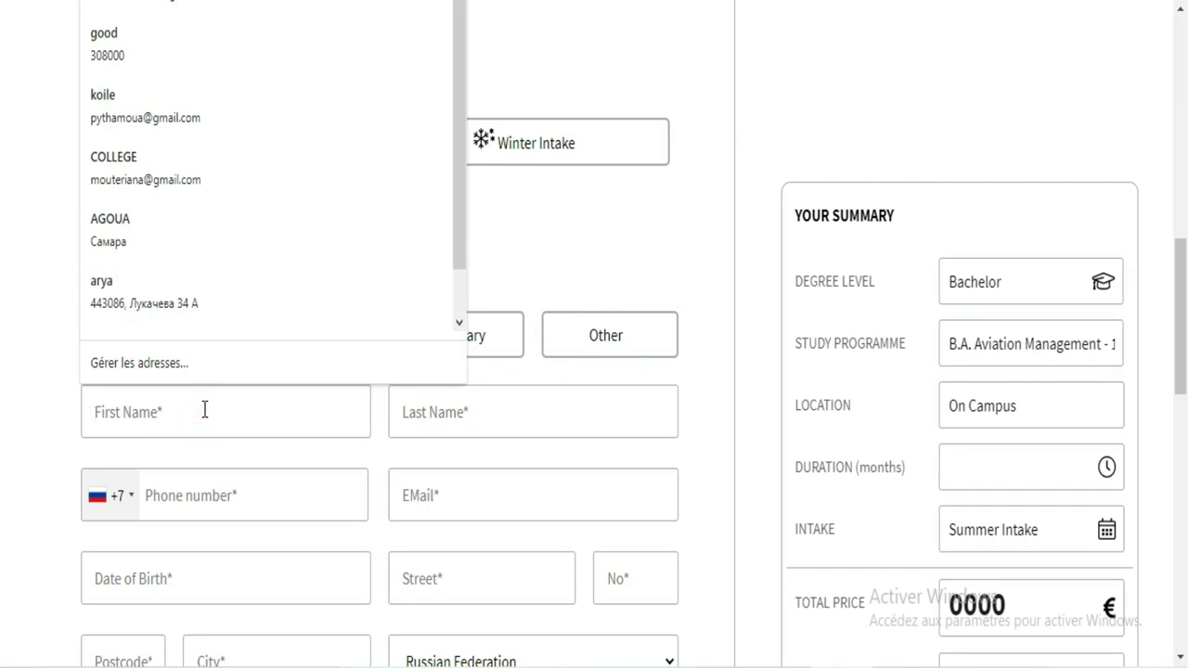
click(204, 410)
click(204, 411)
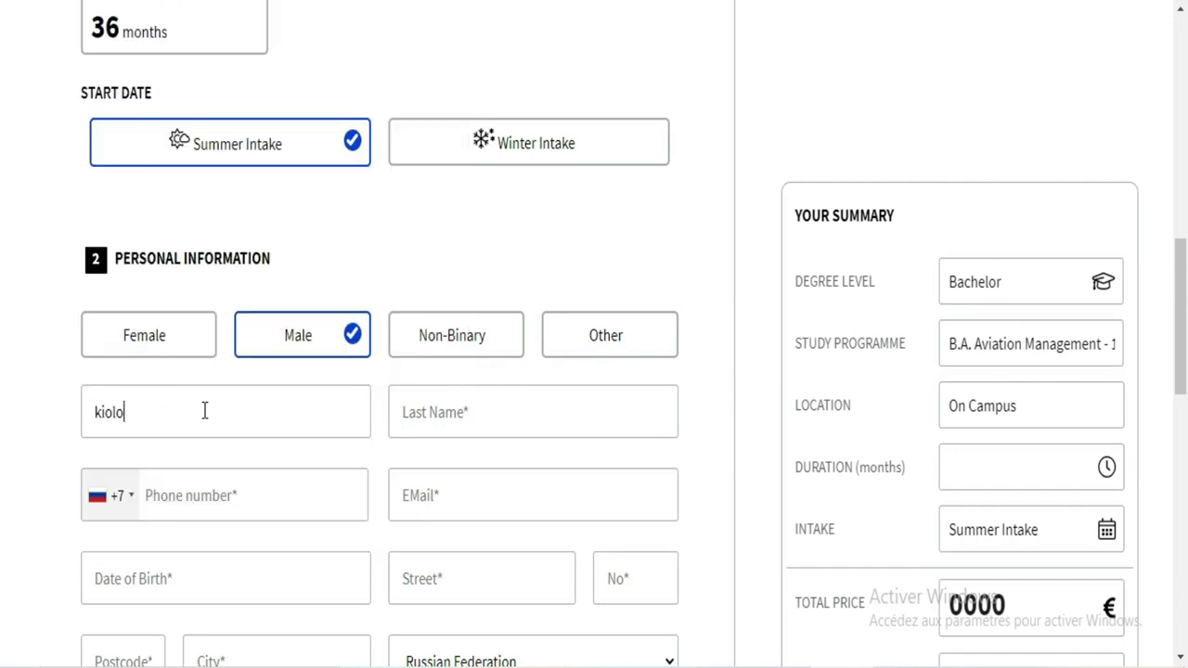
click(430, 412)
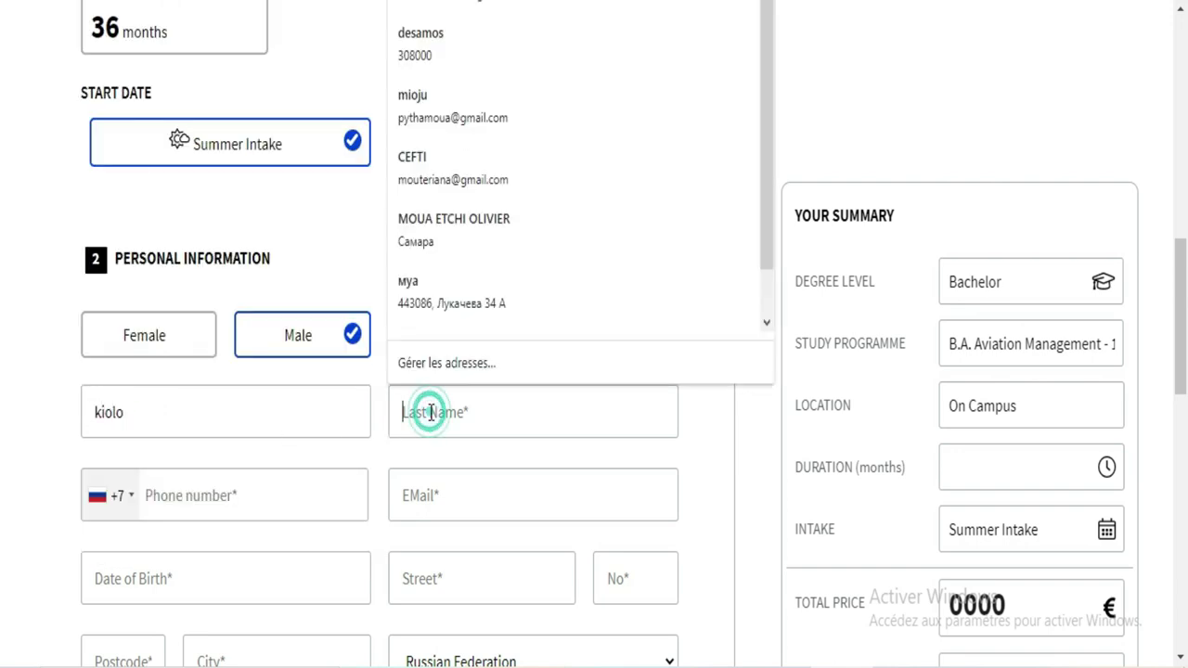
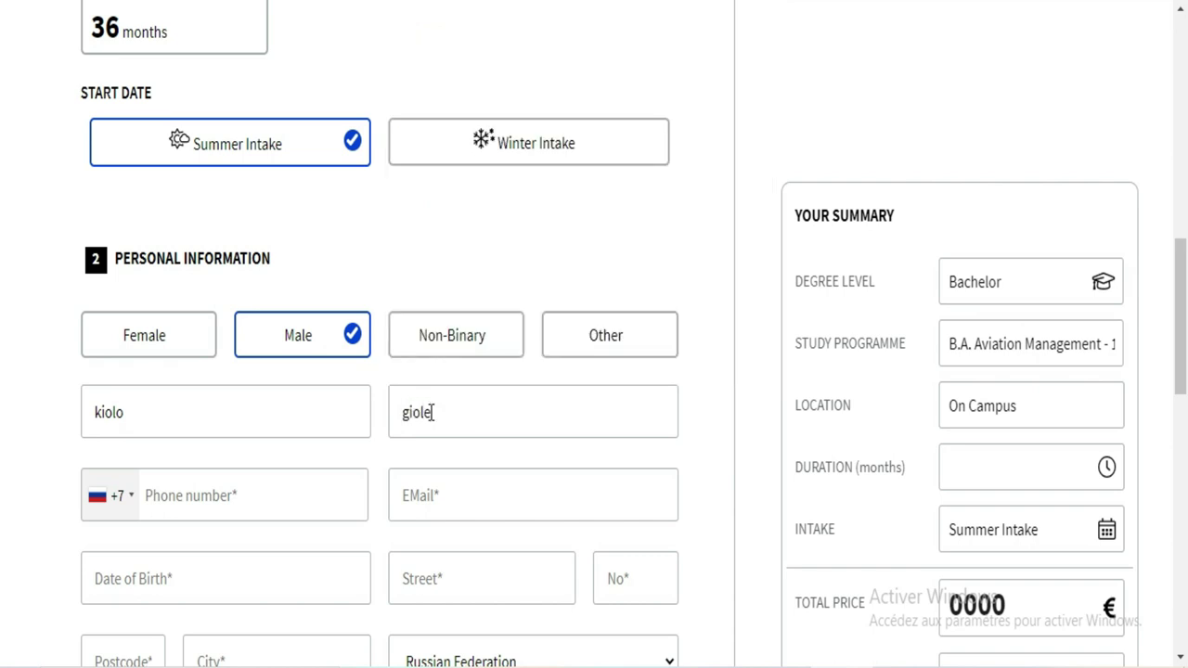
Step: Enter the applicant's Ivorian (+225) phone number
click(268, 495)
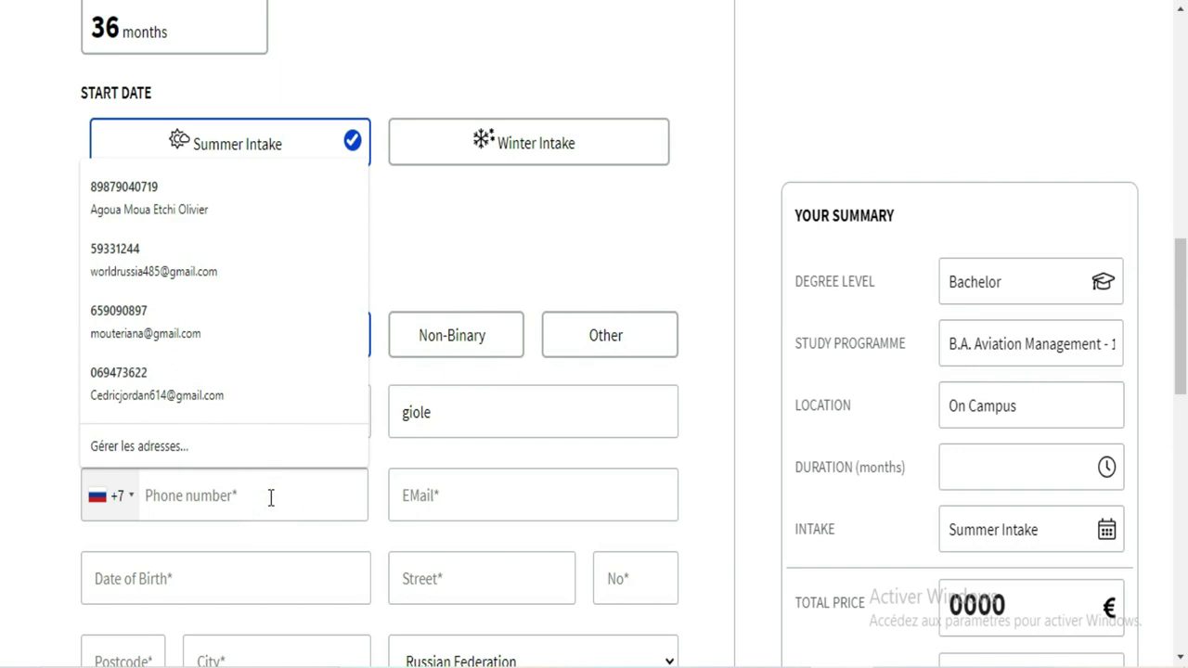
text(+225)
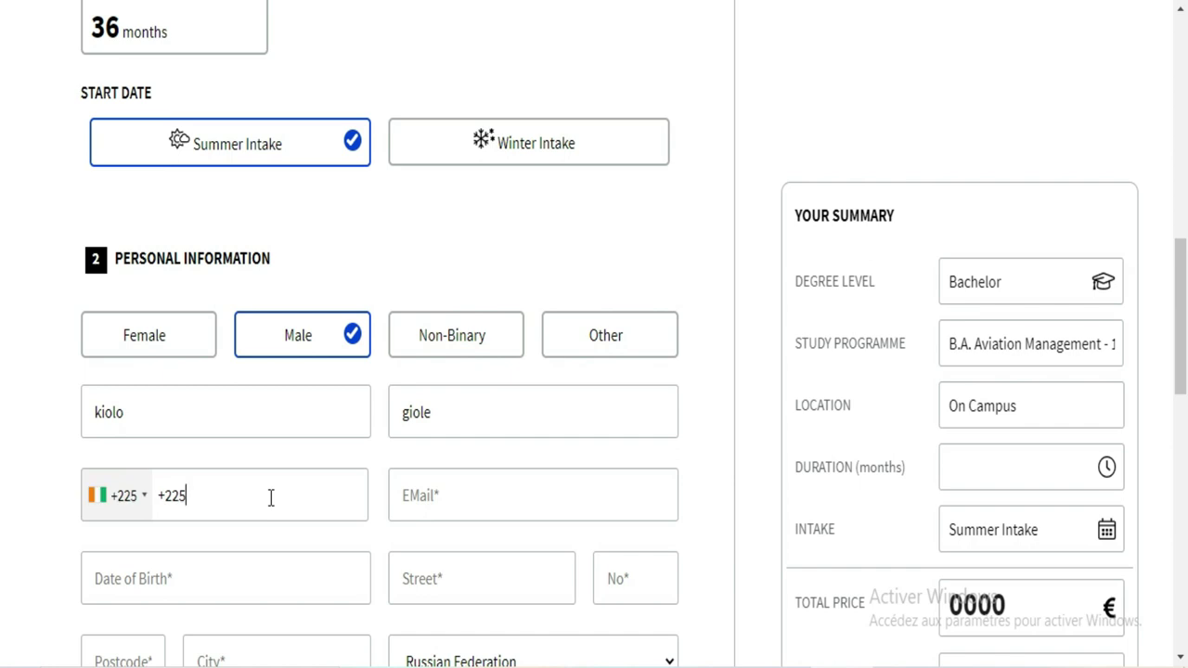
key(BackSpace)
key(BackSpace)
key(BackSpace)
key(BackSpace)
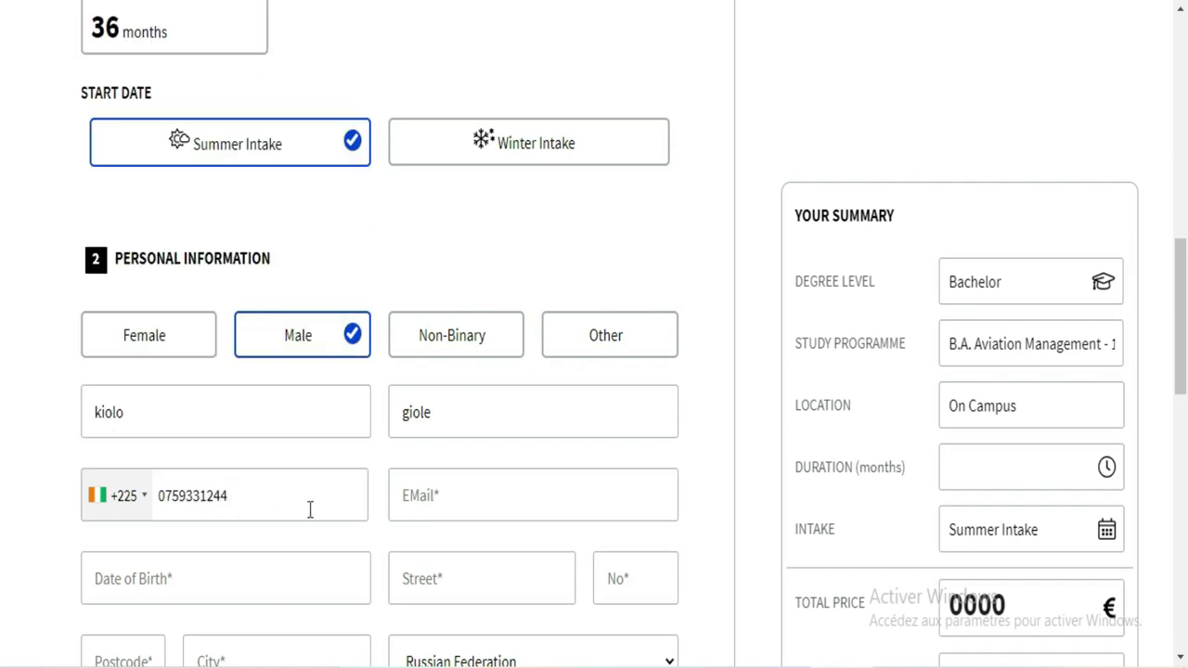
Step: Fill in the applicant's e-mail address, retyping it after accepting the autofill suggestion
click(489, 484)
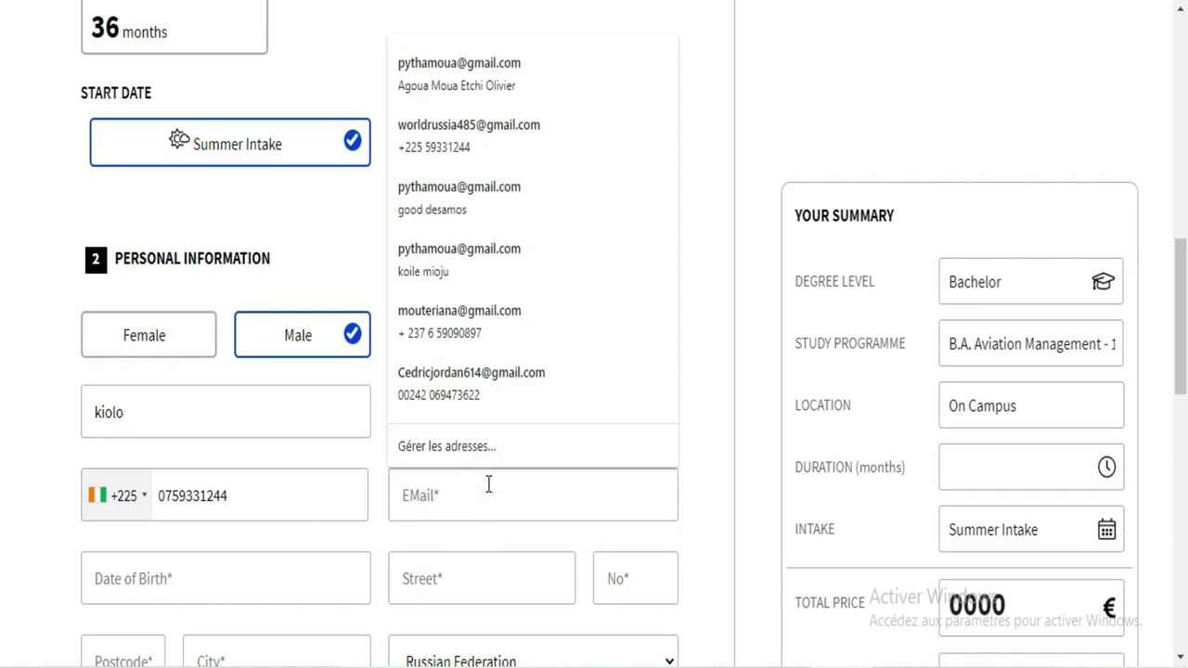
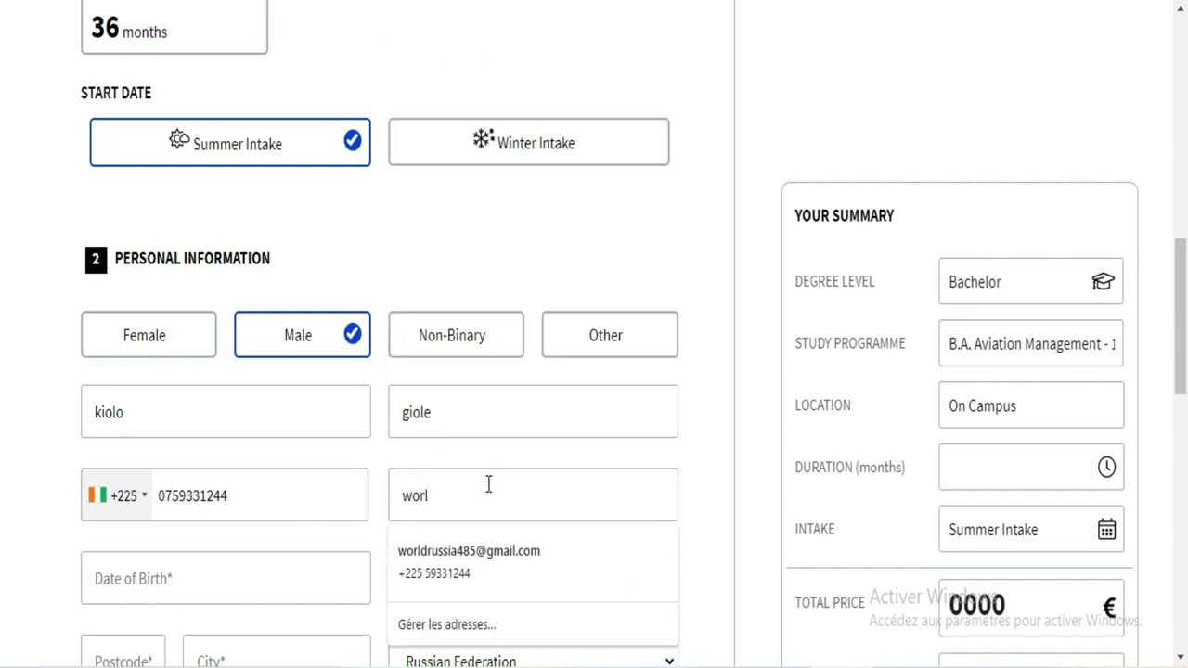
click(500, 548)
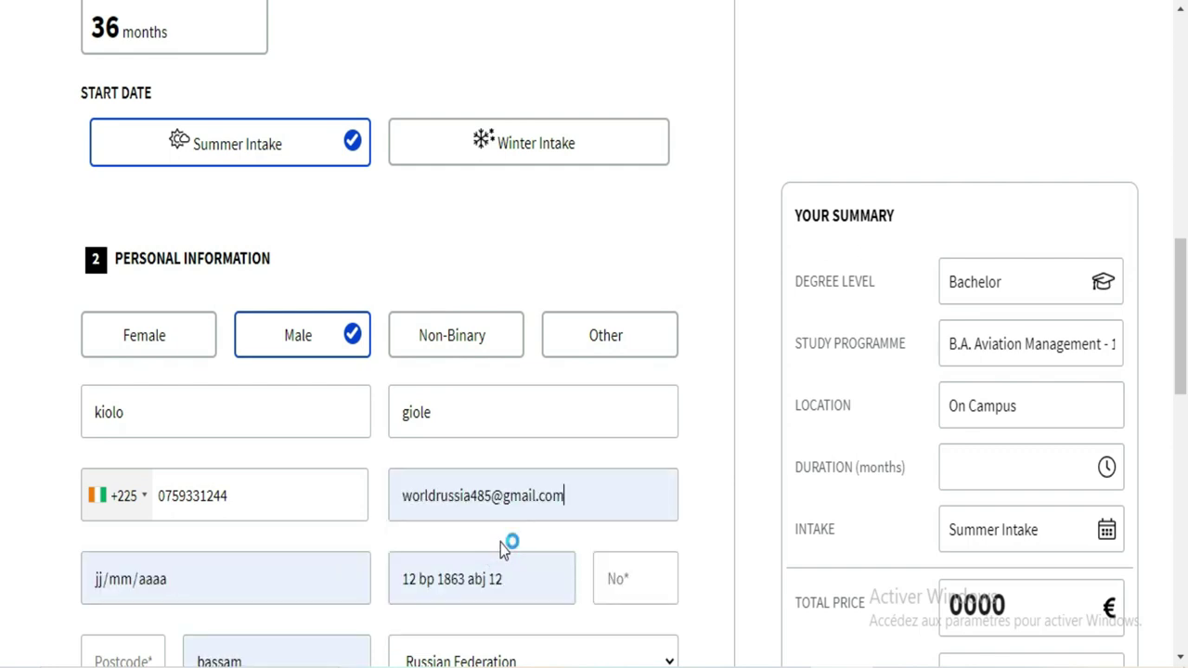
drag(575, 502, 403, 493)
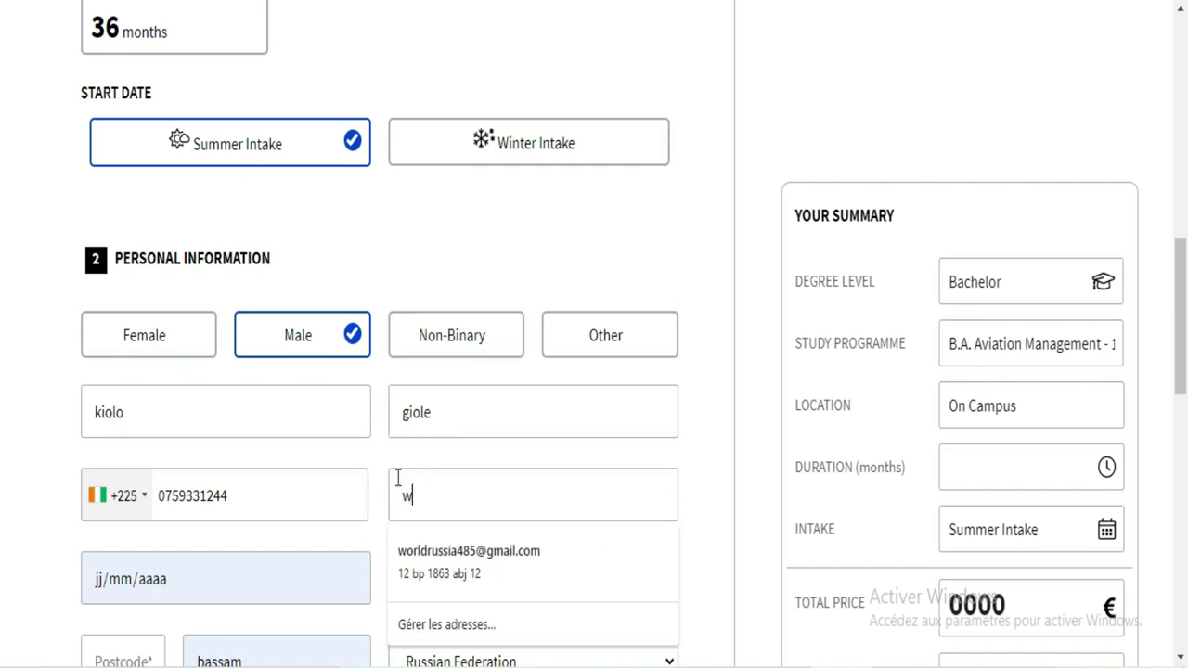
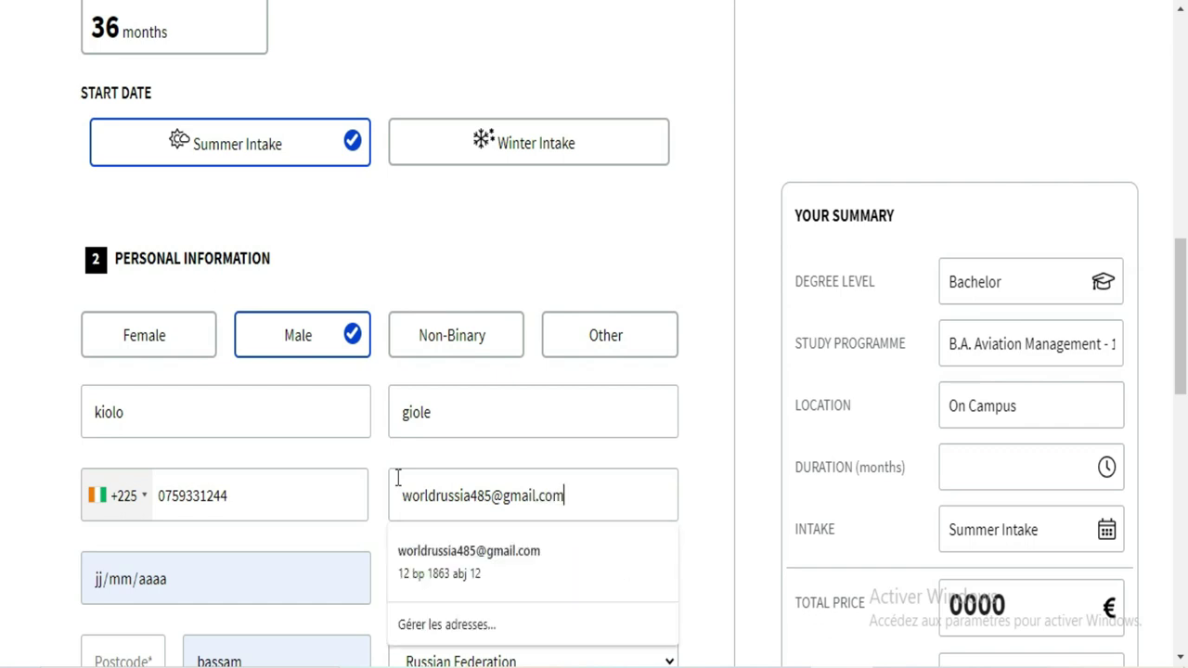
click(620, 498)
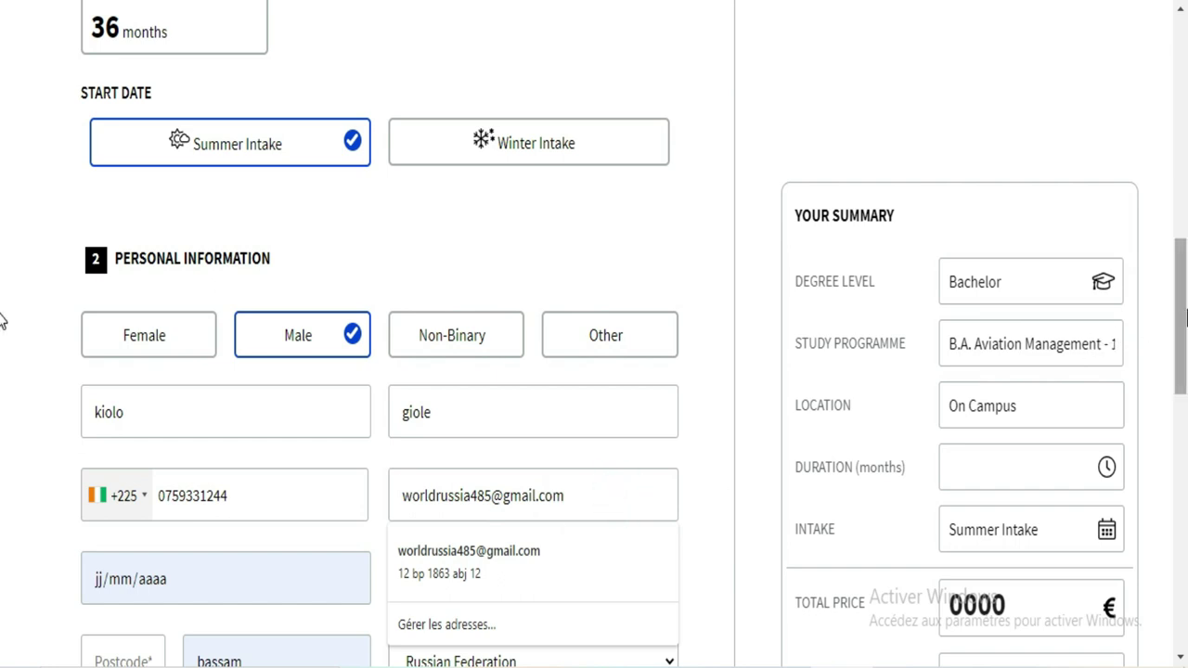
Step: Pick 24/01/2003 in the date-of-birth calendar by choosing year 2003 and January
scroll(1185, 301, down, 3)
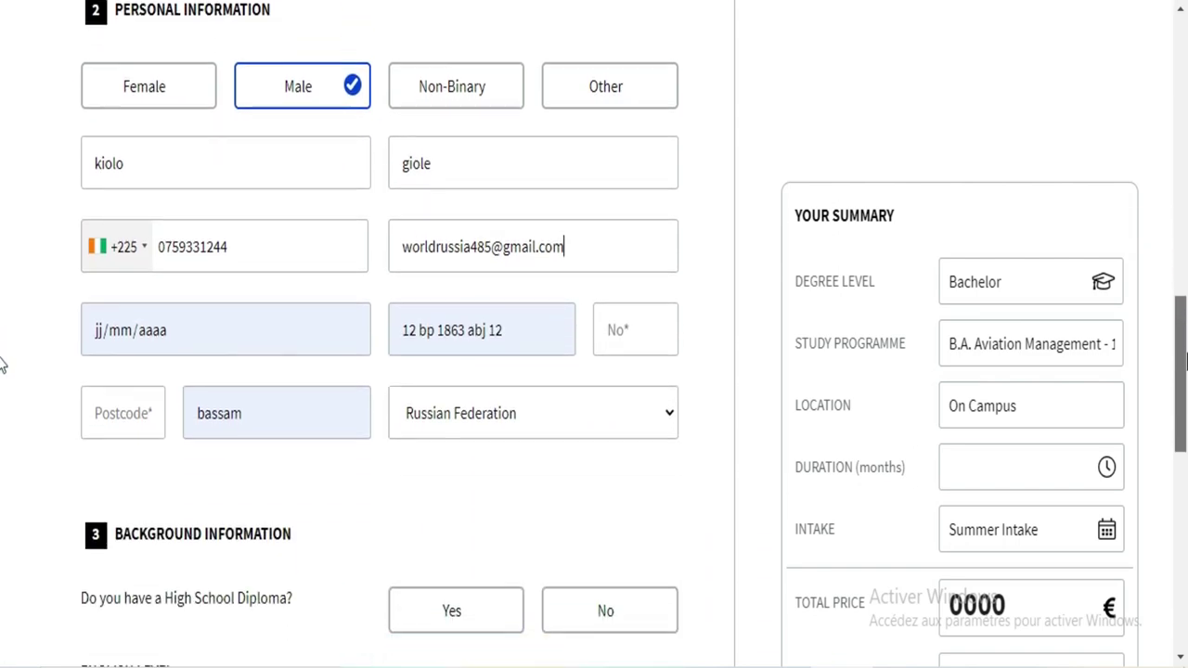
click(271, 331)
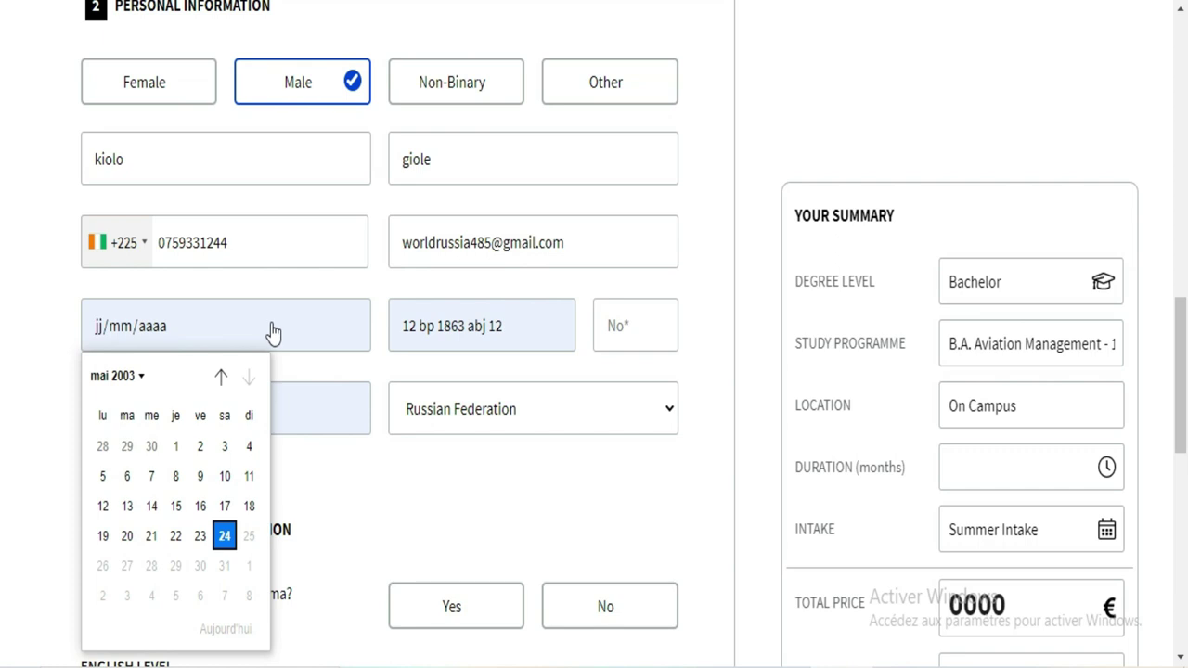
click(69, 336)
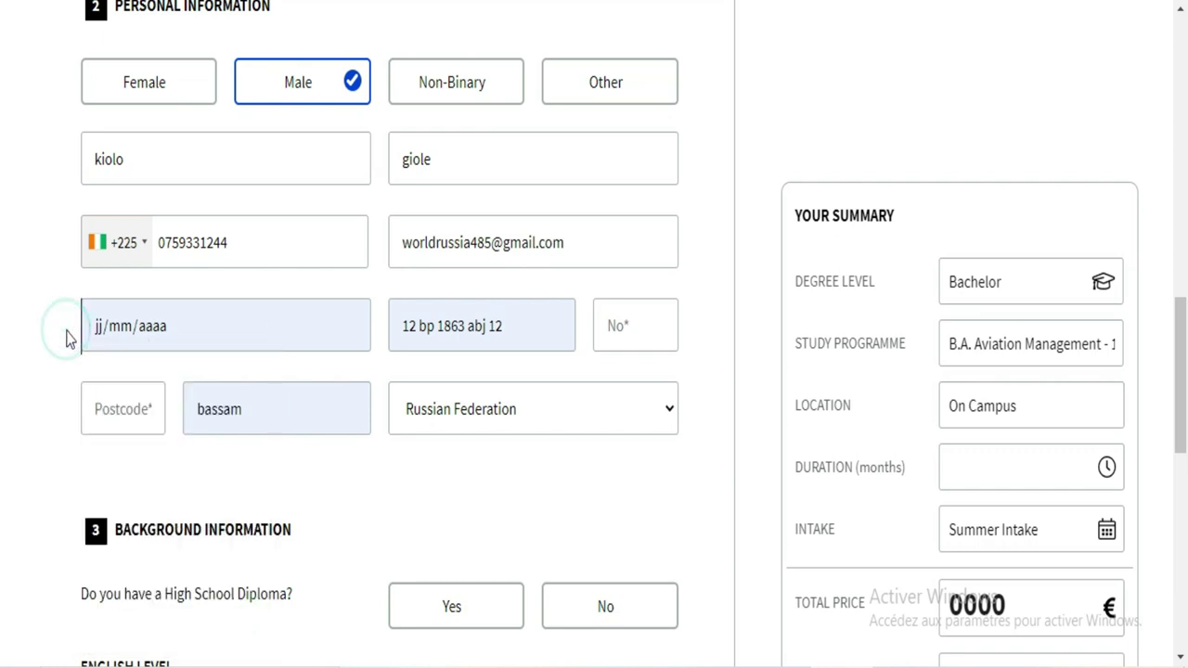
click(185, 338)
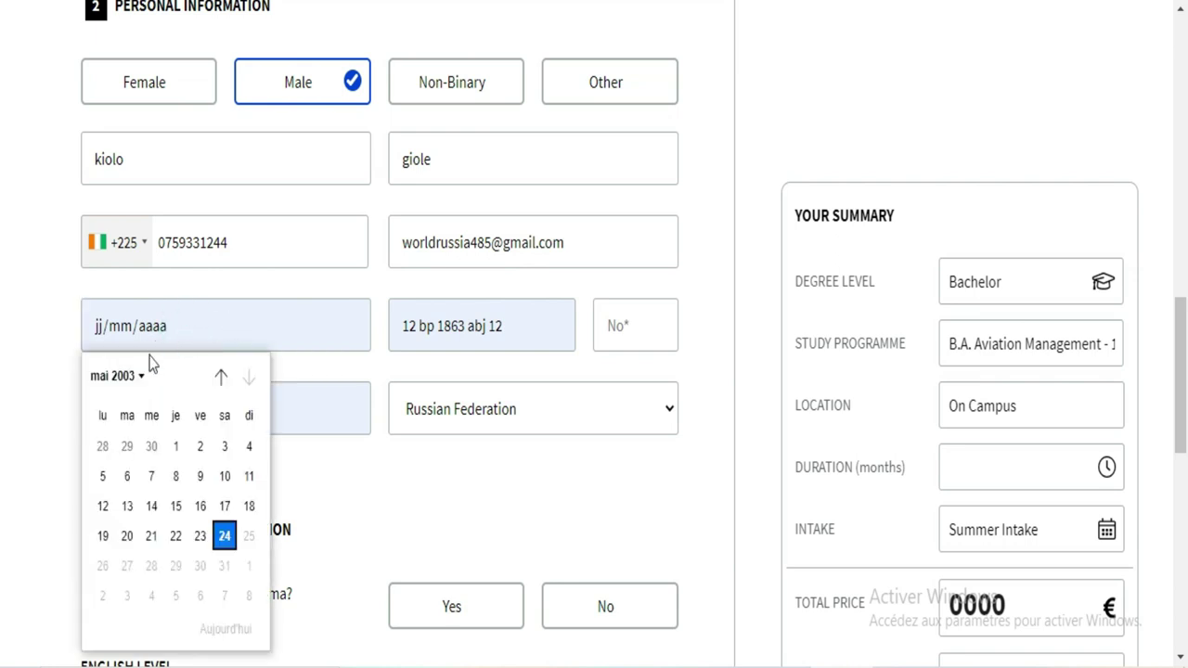
click(318, 336)
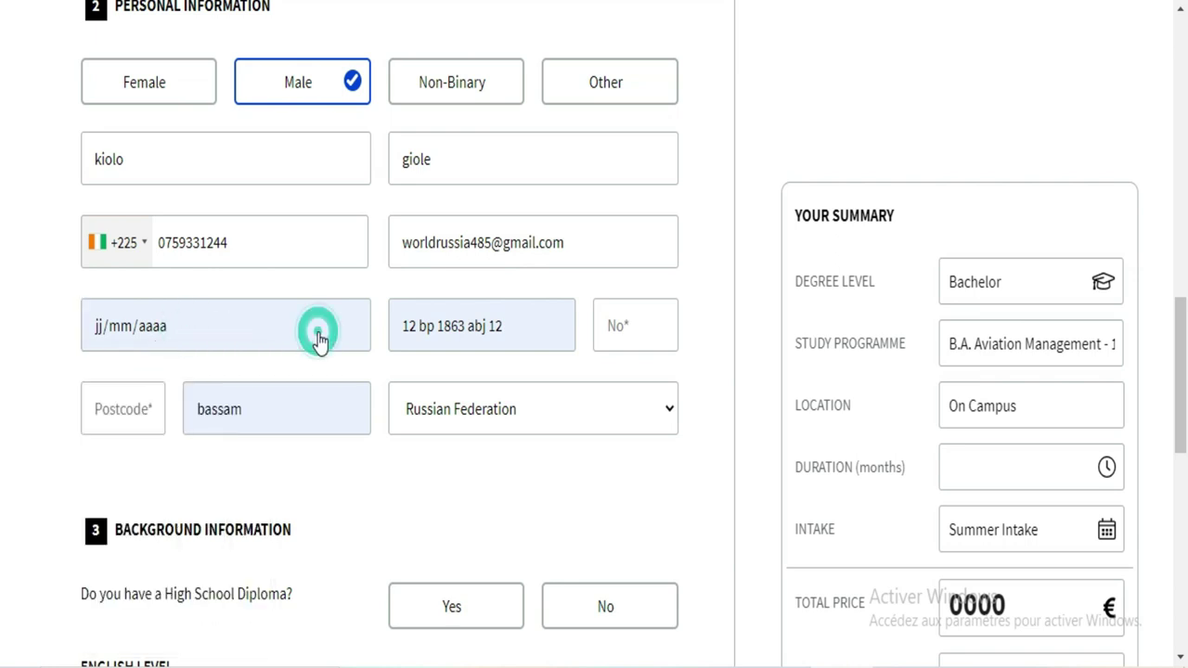
right_click(319, 336)
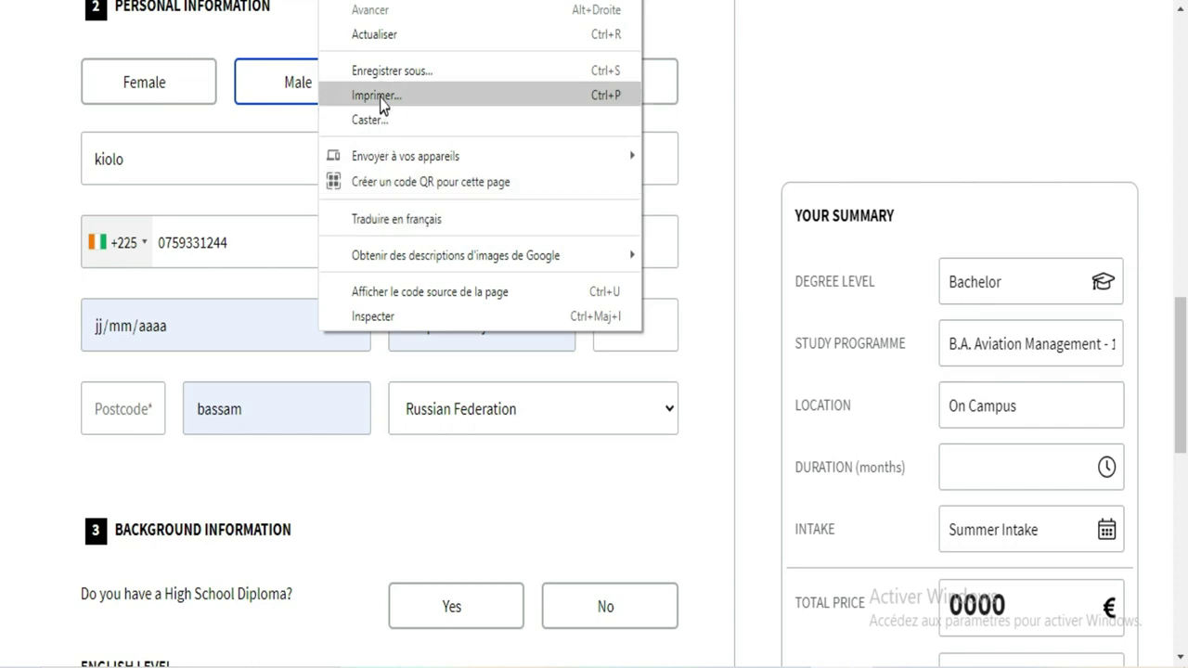
click(158, 326)
click(159, 326)
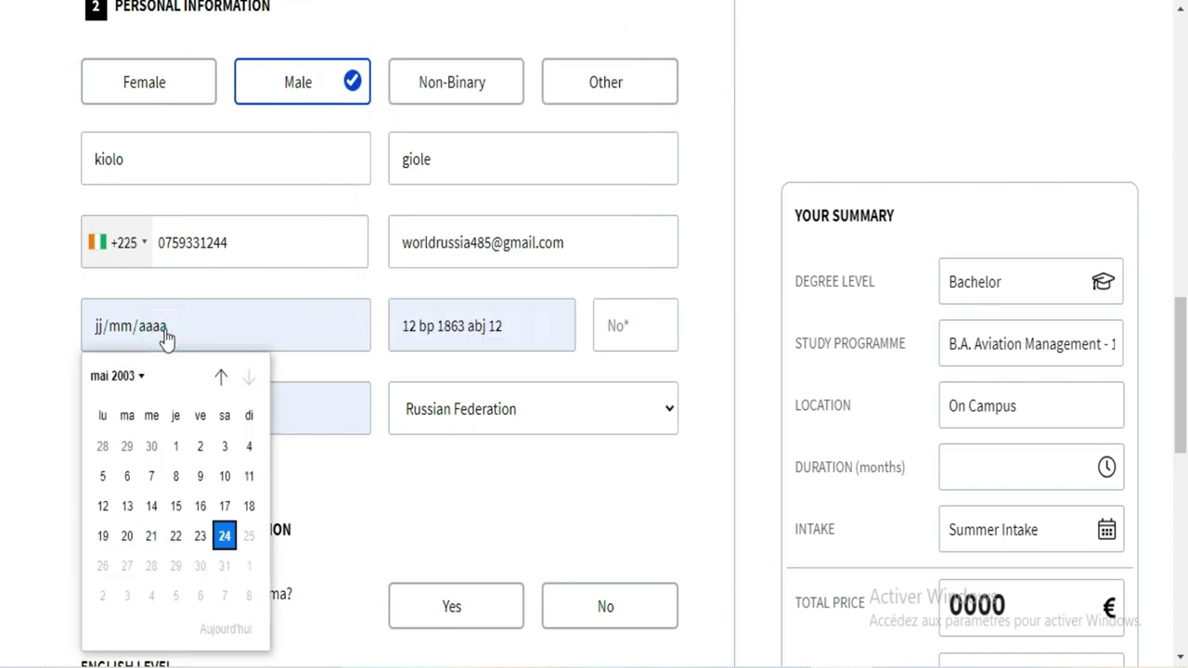
click(135, 380)
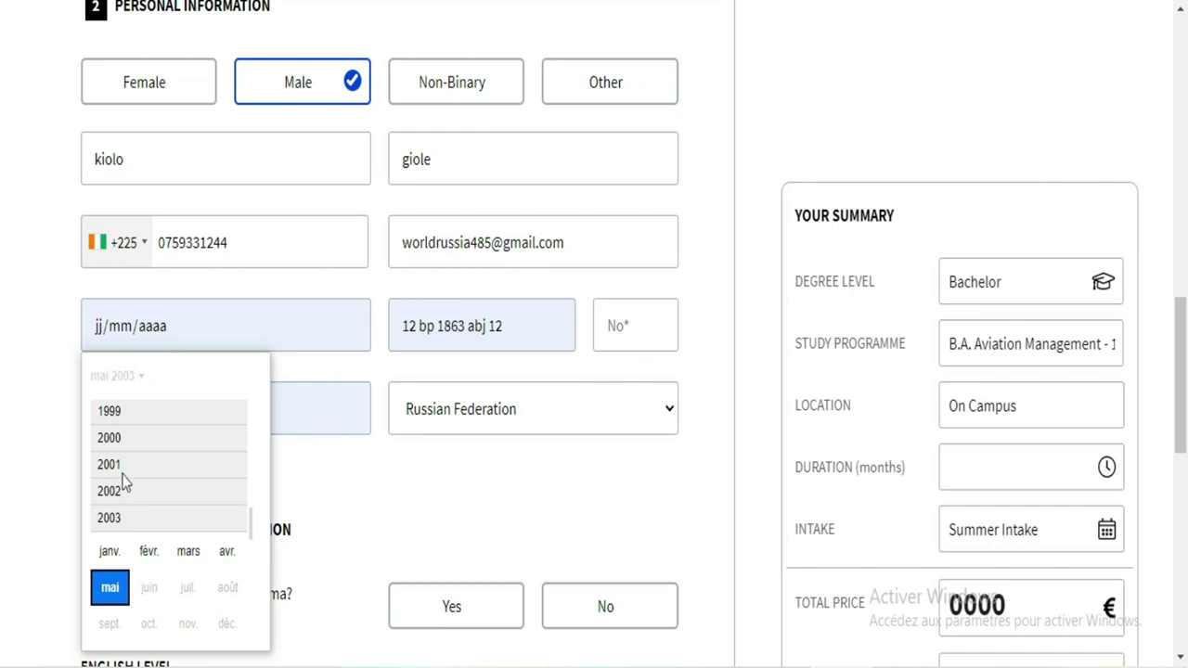
click(123, 520)
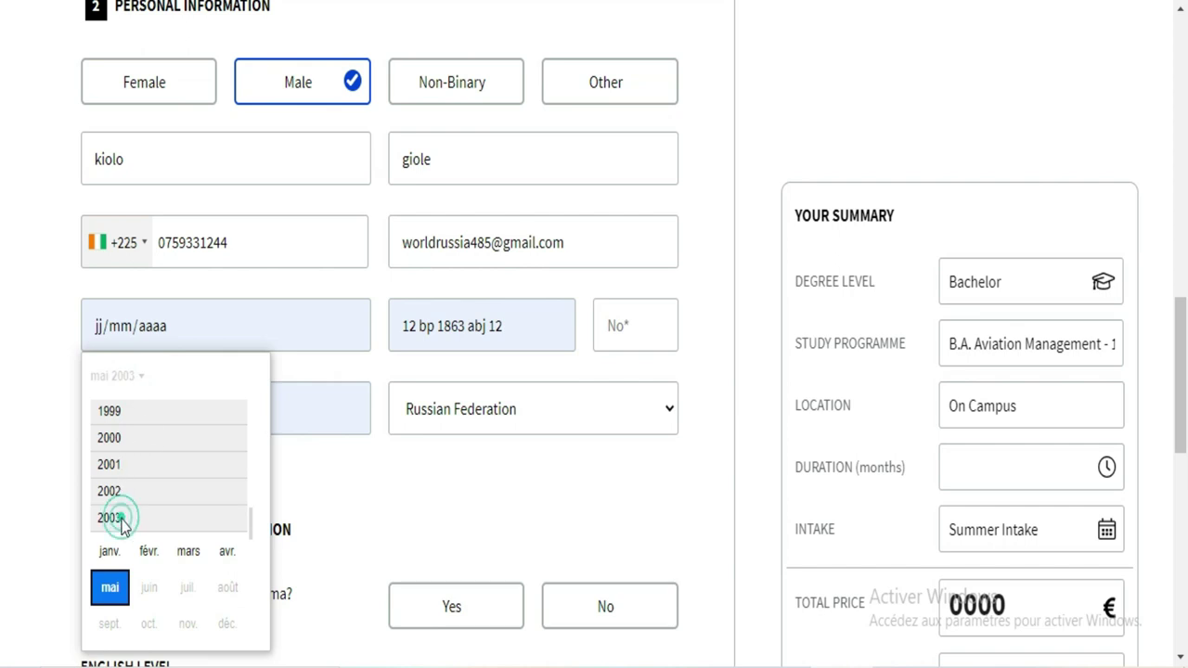
click(123, 521)
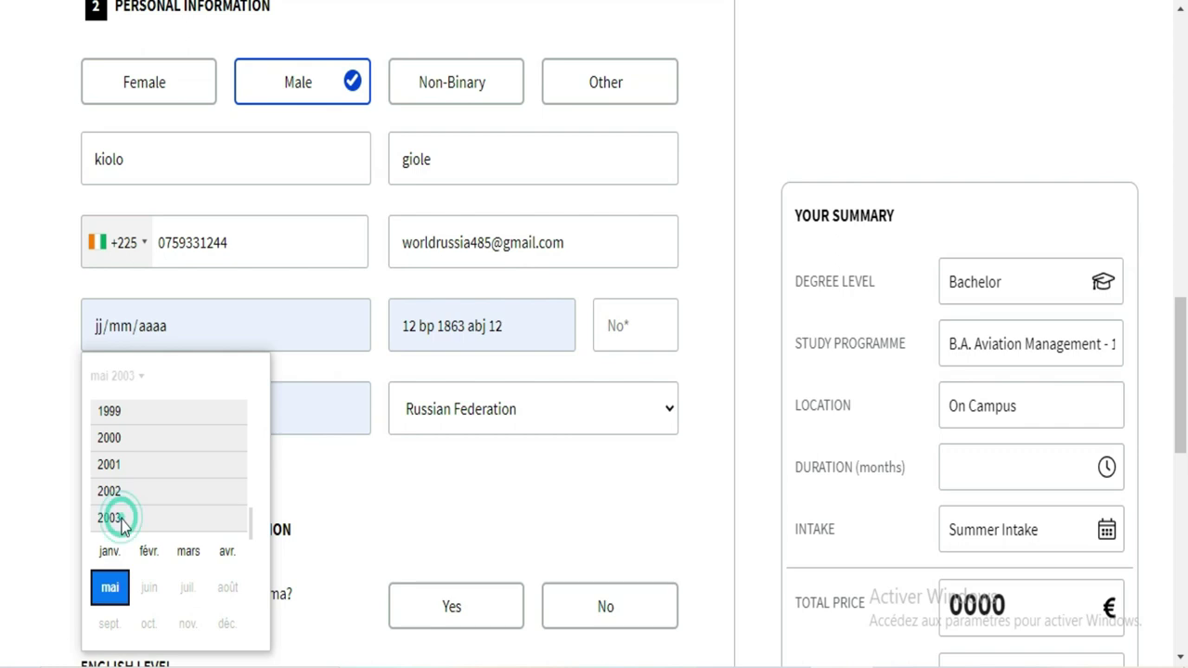
click(112, 552)
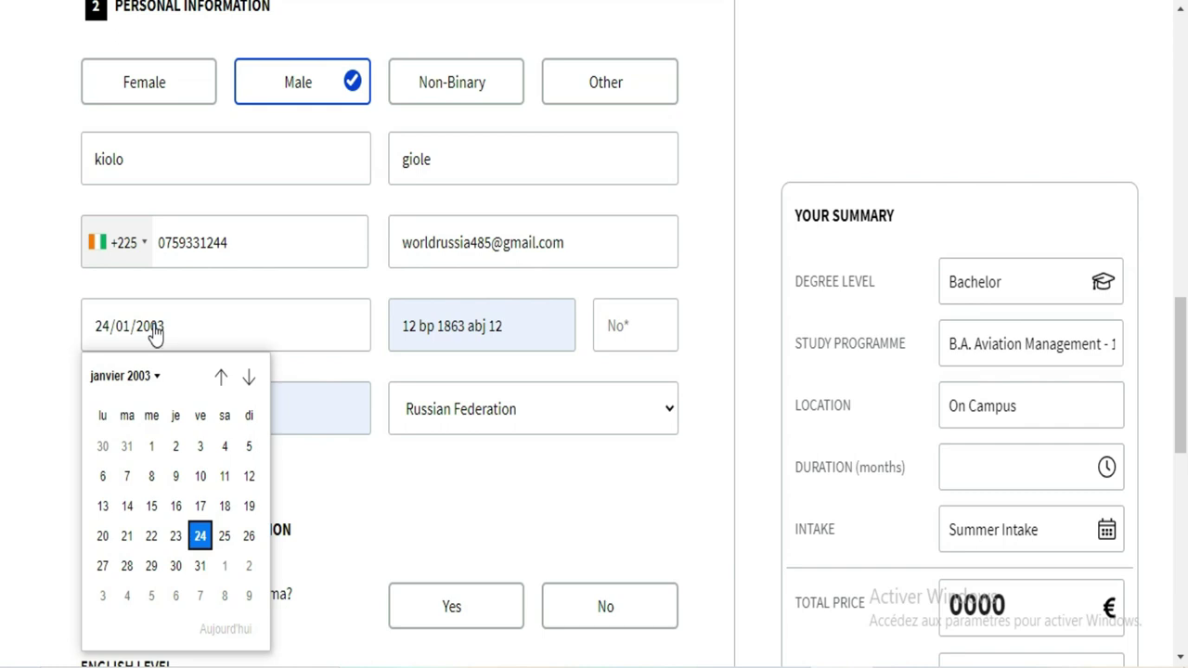
Step: Select Côte d'Ivoire from the country dropdown
click(361, 341)
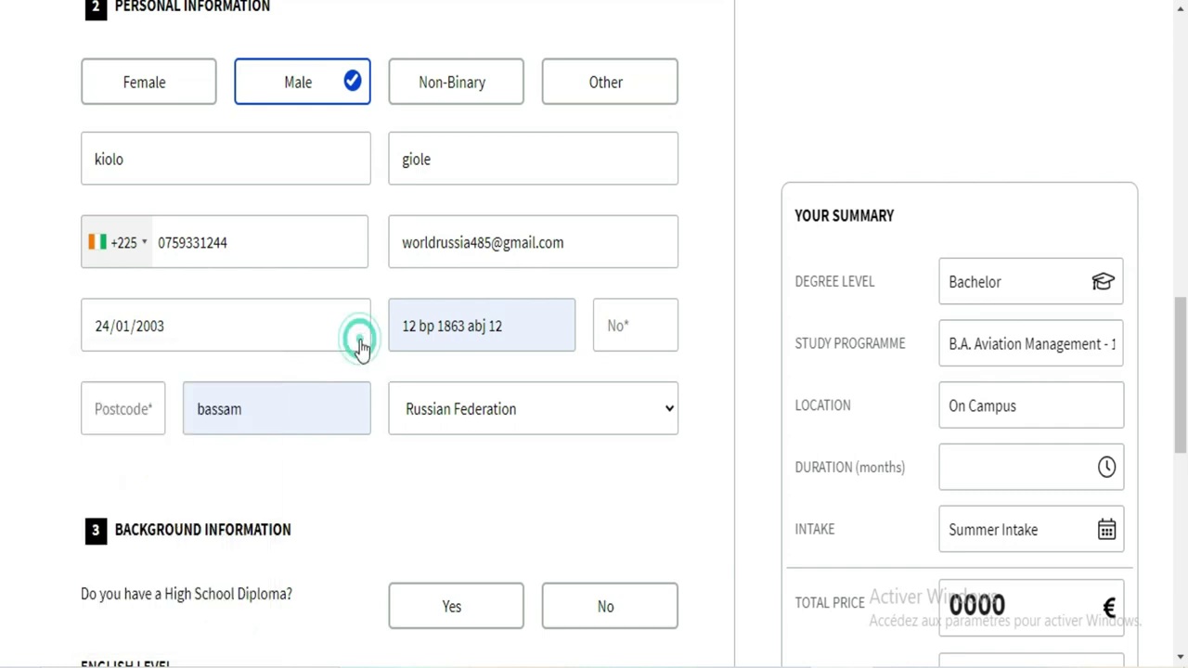
click(416, 326)
click(532, 342)
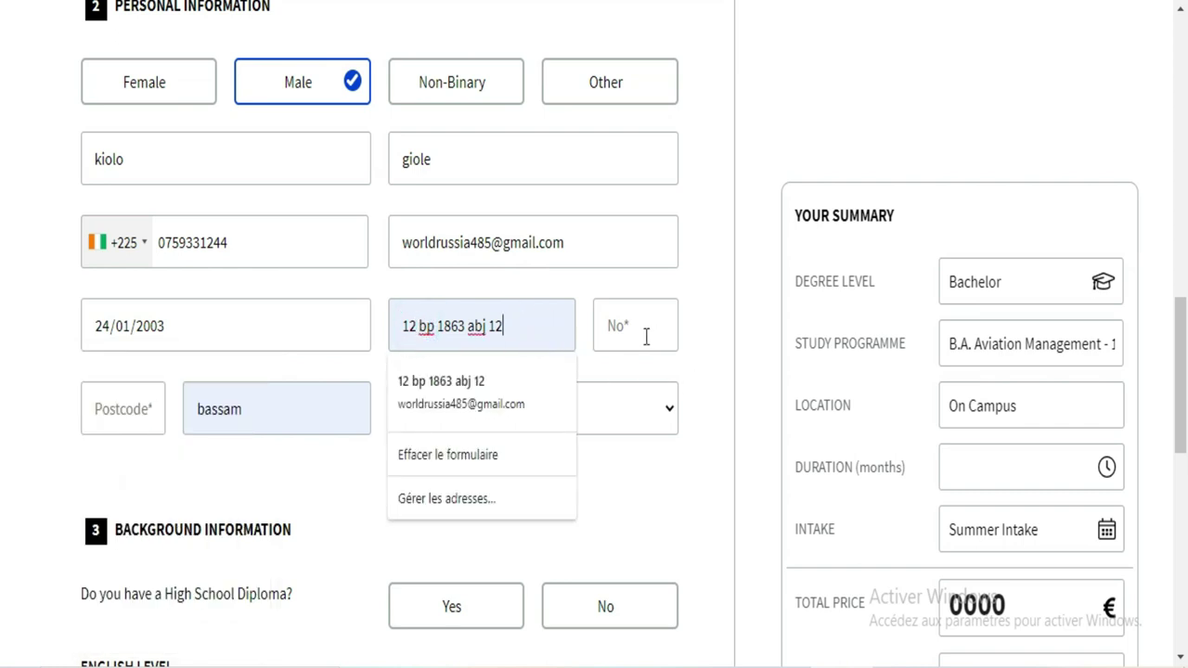
click(142, 415)
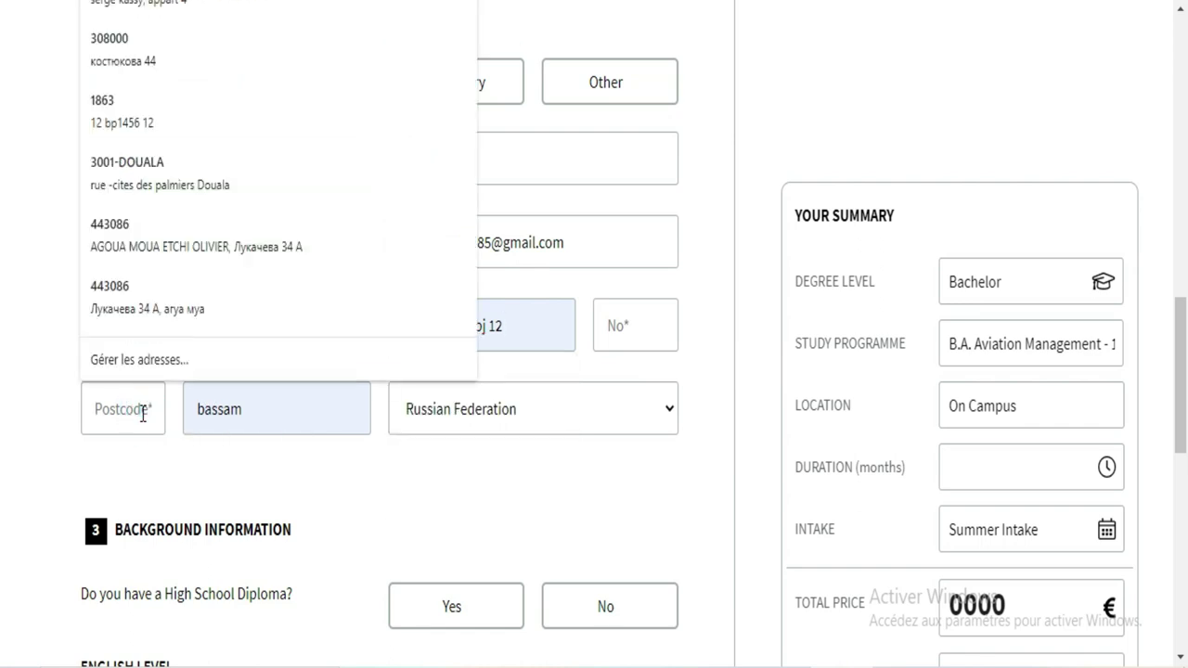
click(462, 426)
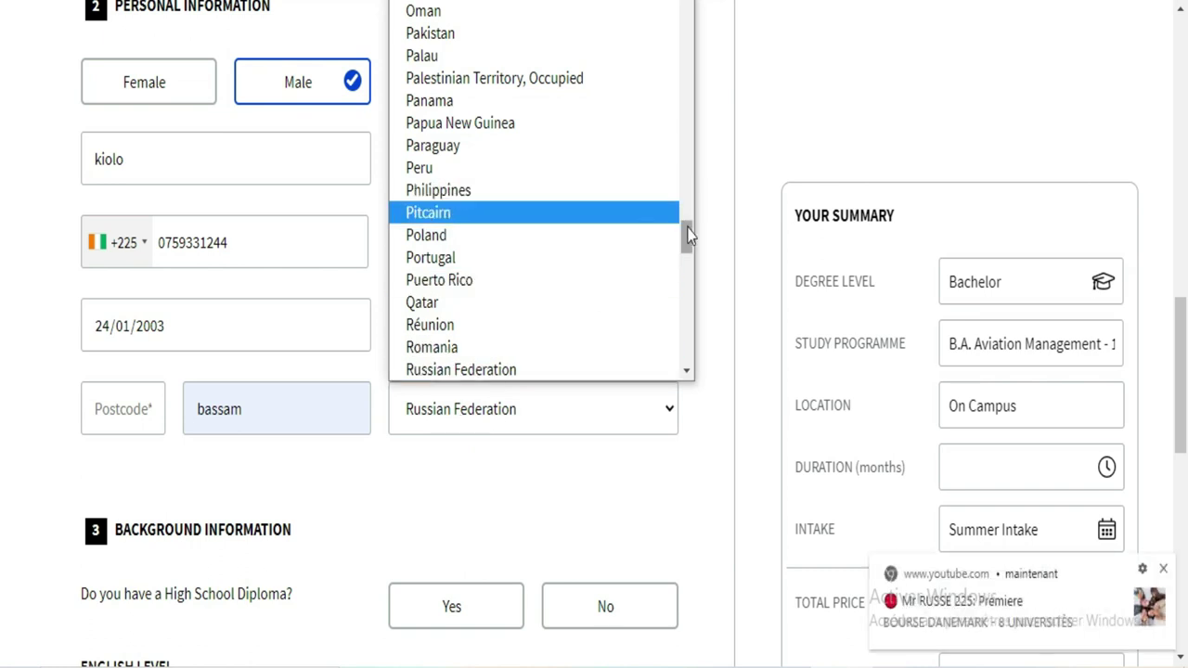
drag(687, 233, 688, 43)
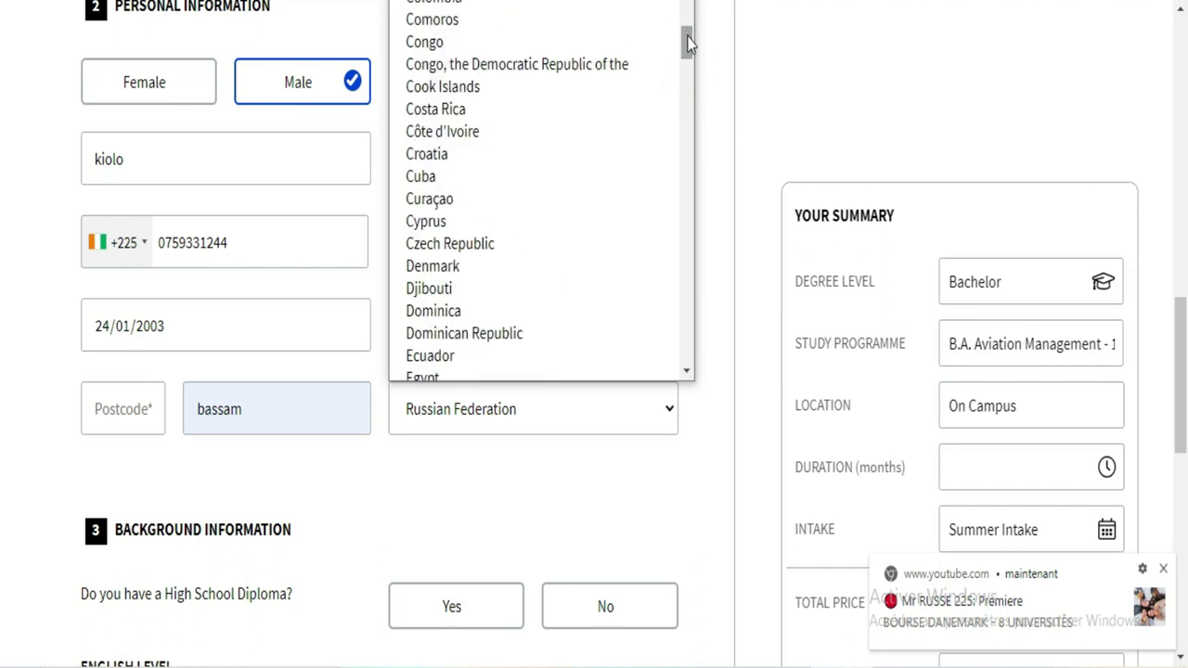
click(478, 140)
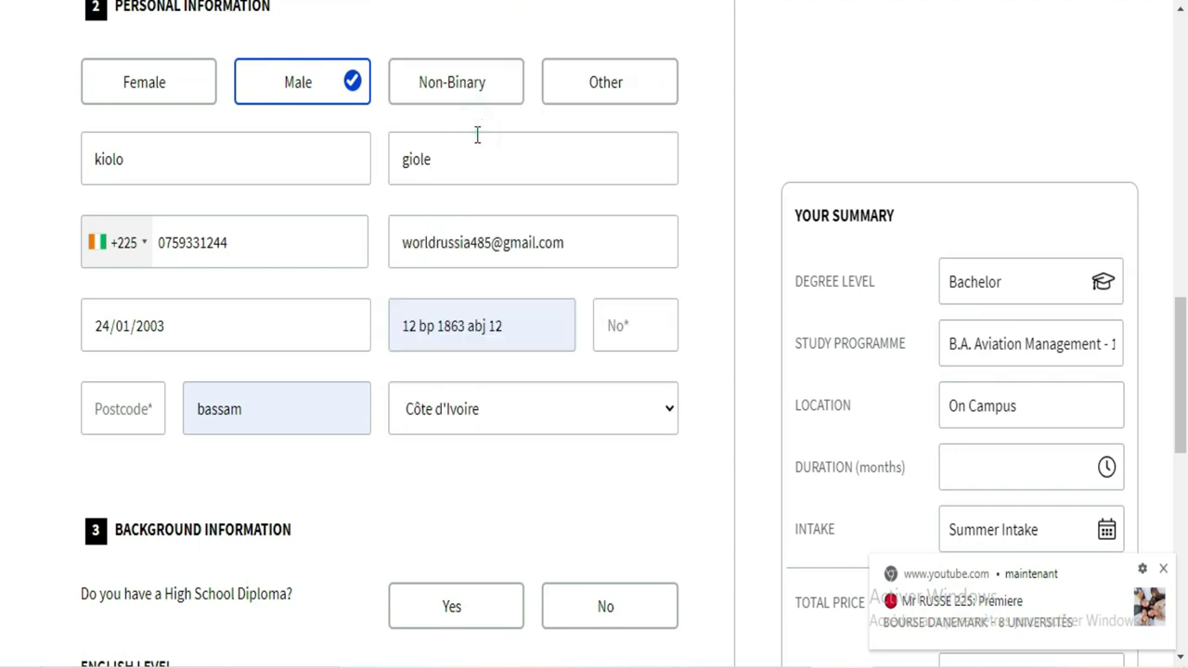
Step: Type the postcode into the Postcode field
click(536, 348)
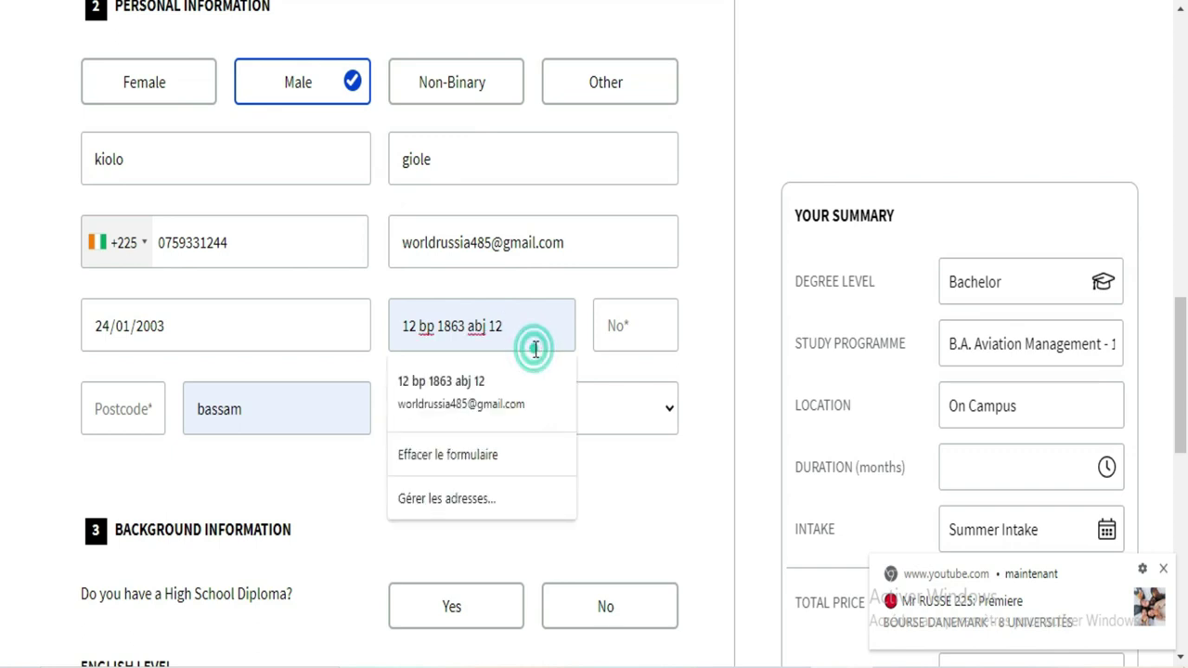
click(151, 402)
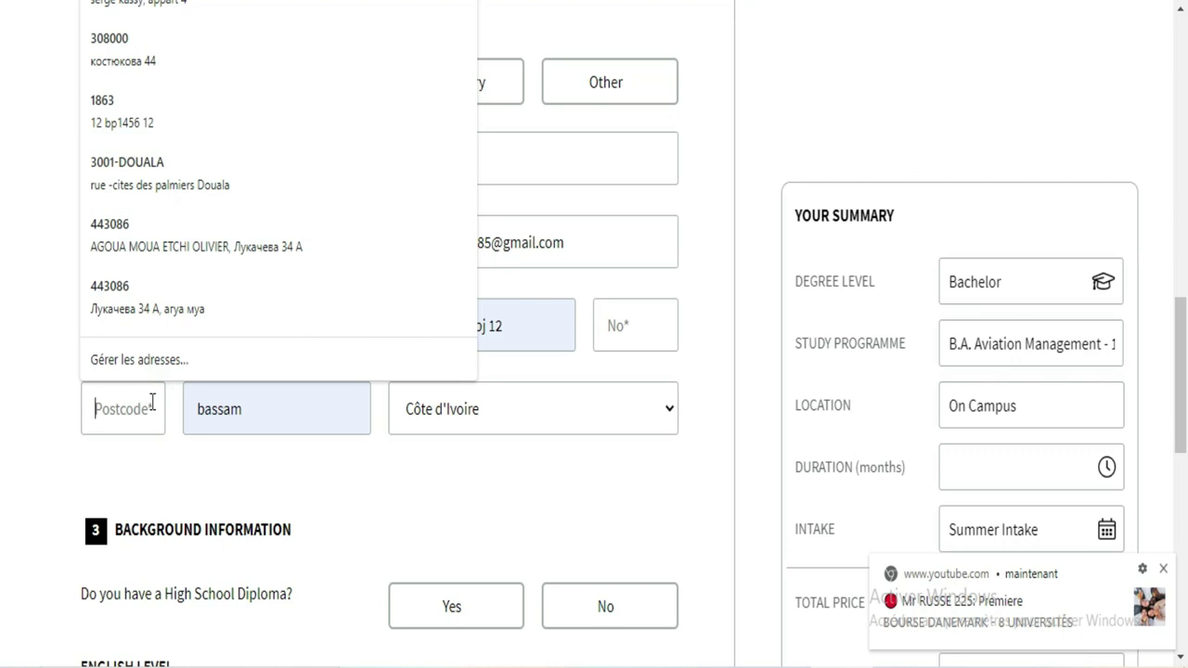
text(005)
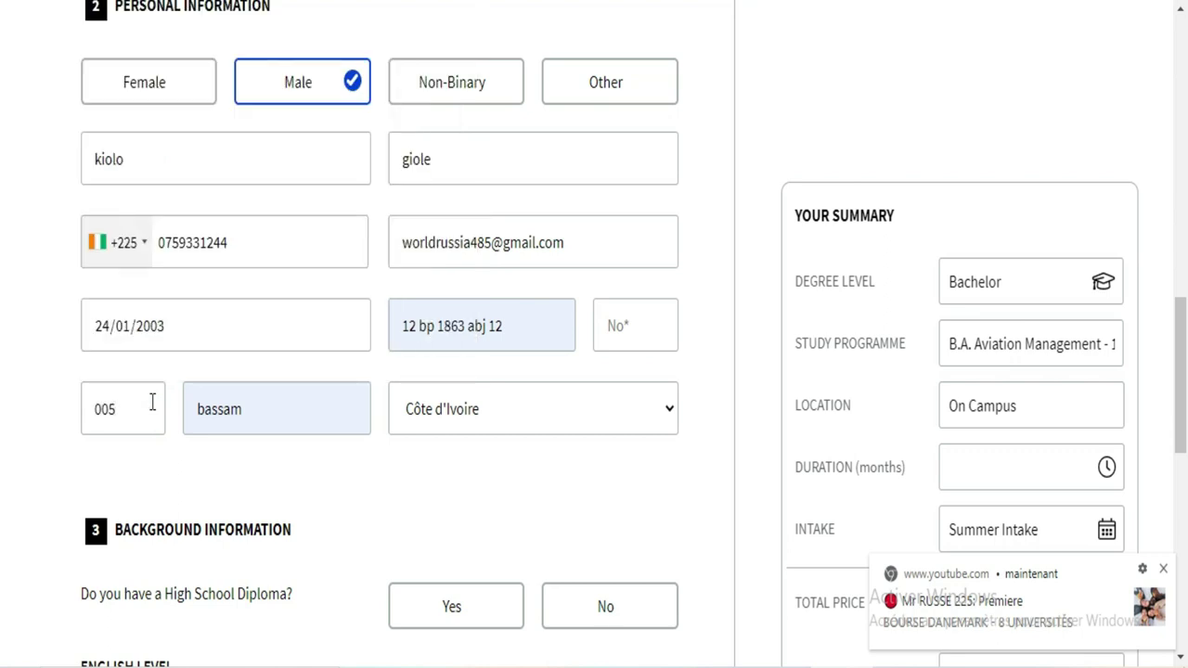
click(1183, 321)
Step: Mark High School Diploma as No, English Level as 8, and budget as 0 to 70 EUR
drag(1182, 321, 1177, 390)
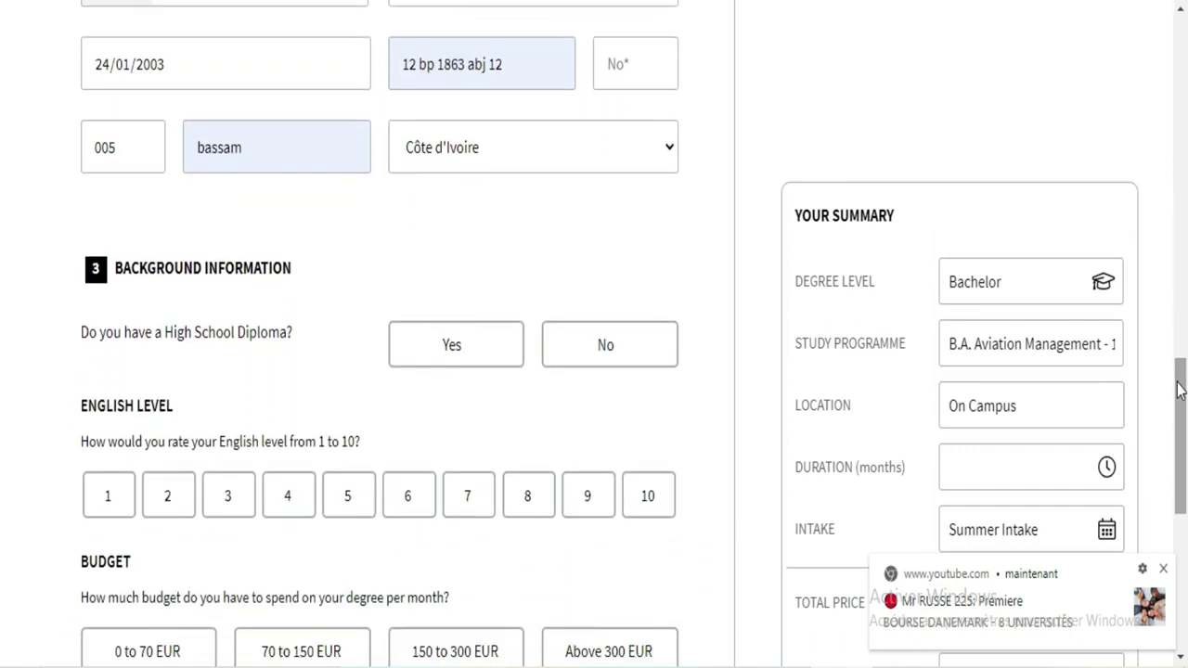
click(599, 344)
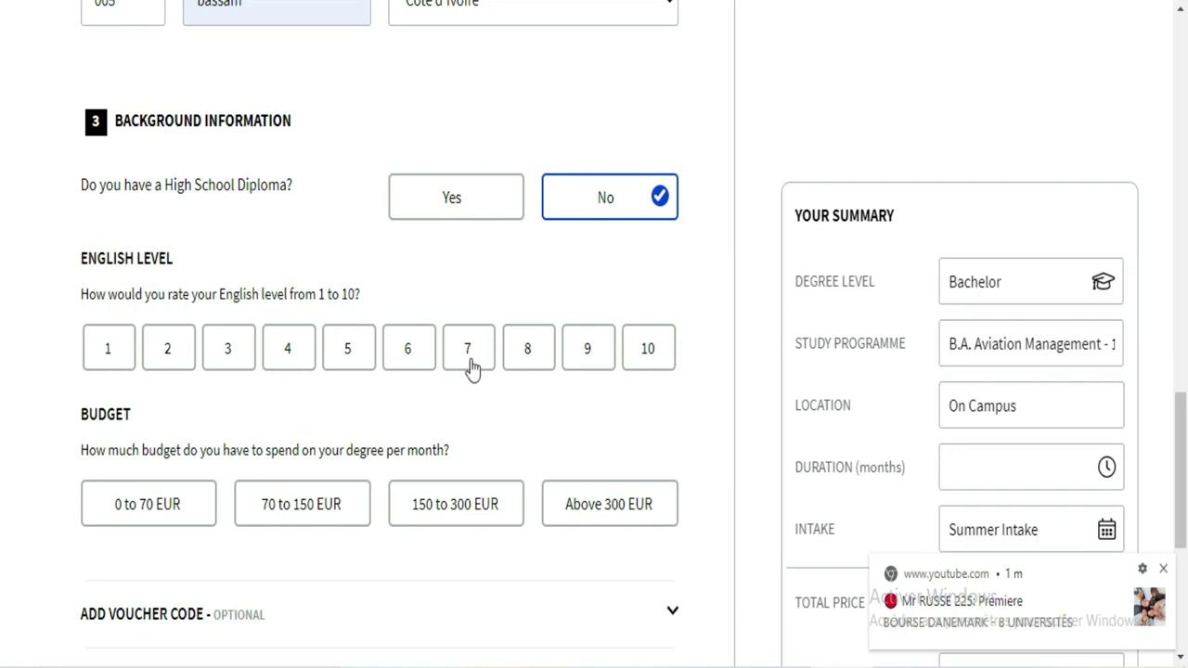
click(527, 364)
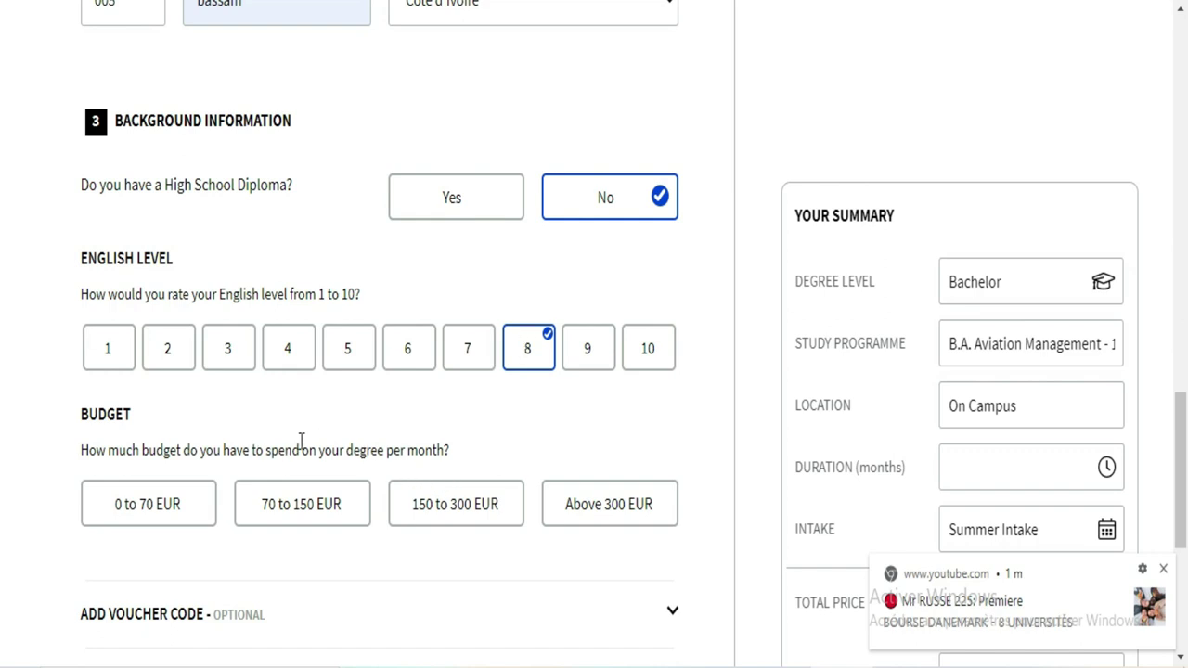
click(175, 514)
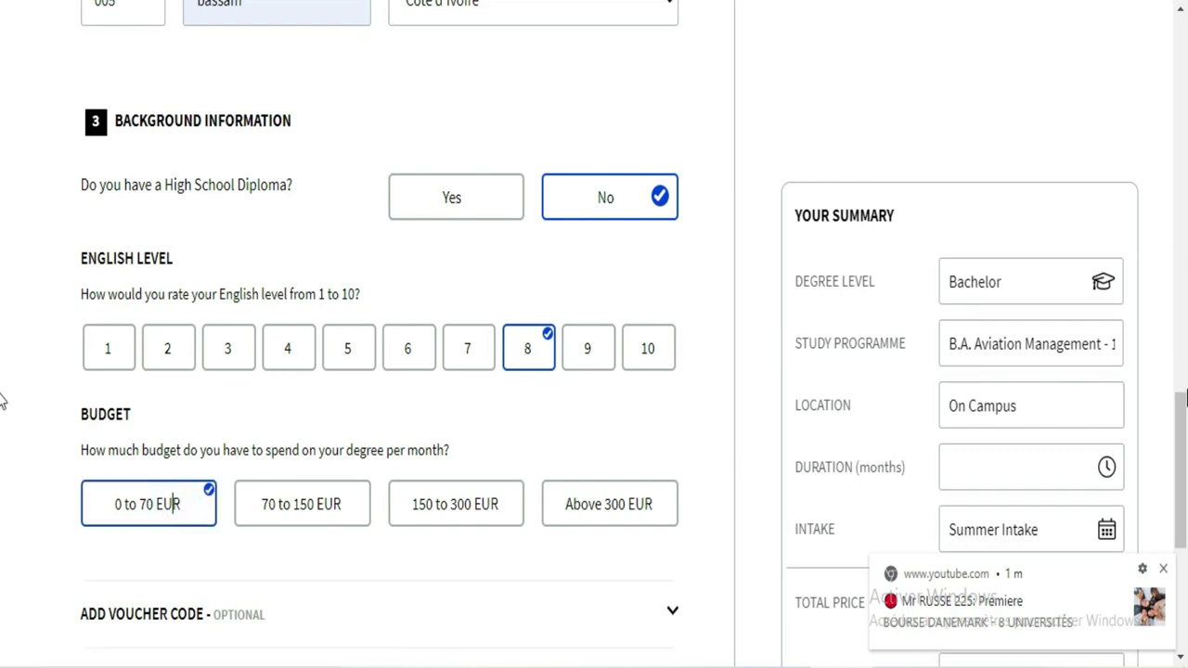
Step: Tick the IU email-updates box, submit, and close the Time Model - Required alert
scroll(2, 478, down, 2)
scroll(2, 481, down, 2)
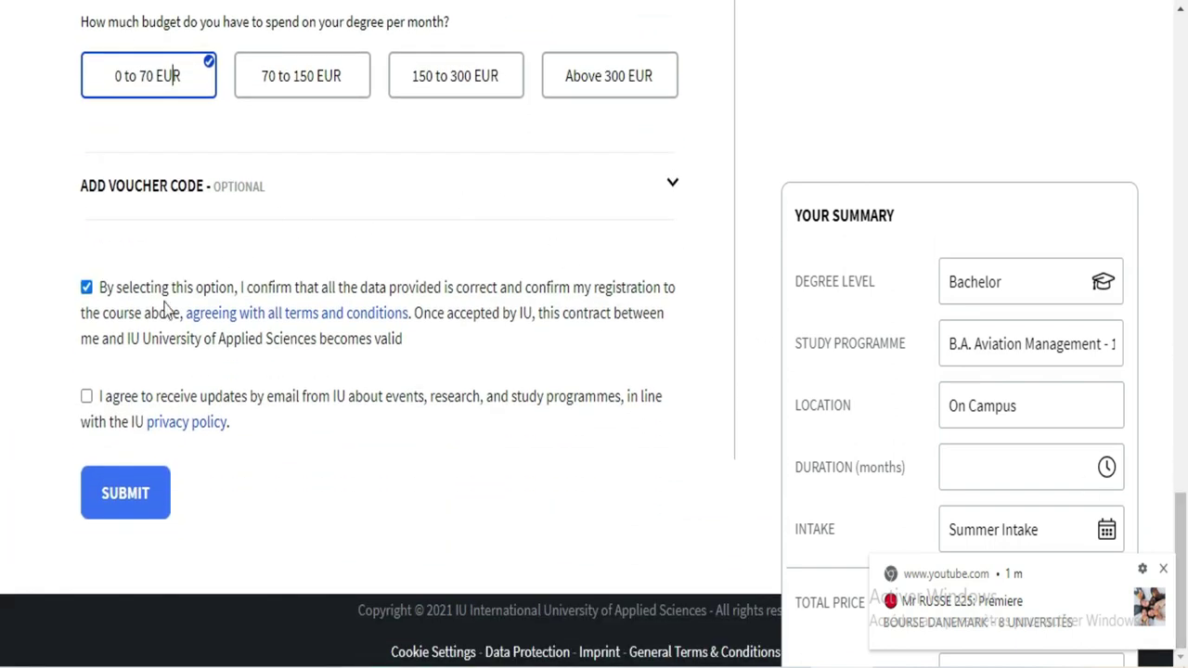
click(86, 397)
click(139, 516)
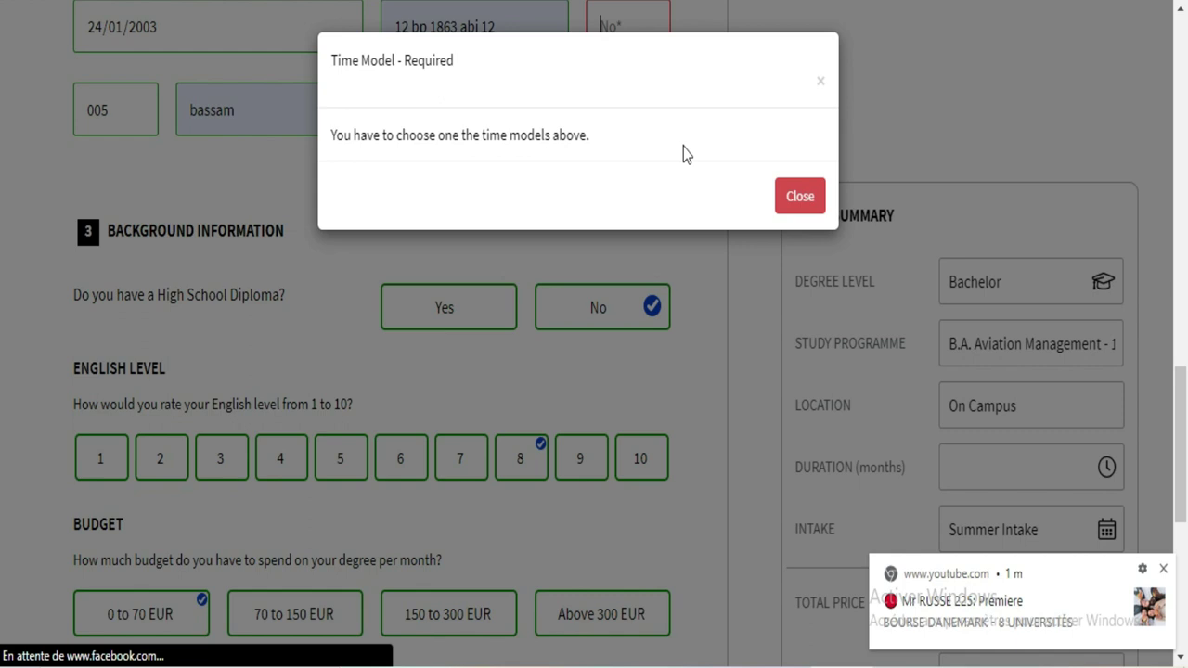
click(799, 196)
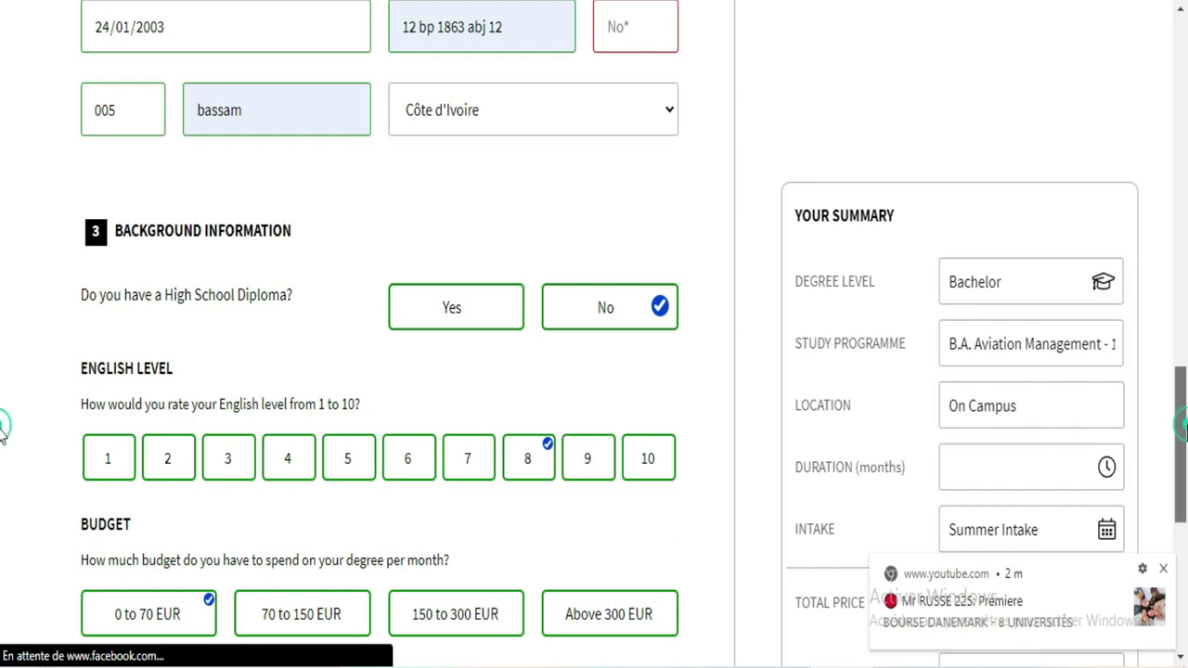
Step: Enter house number 18 in the No* field beside the street address
scroll(3, 464, down, 3)
drag(1184, 502, 1185, 364)
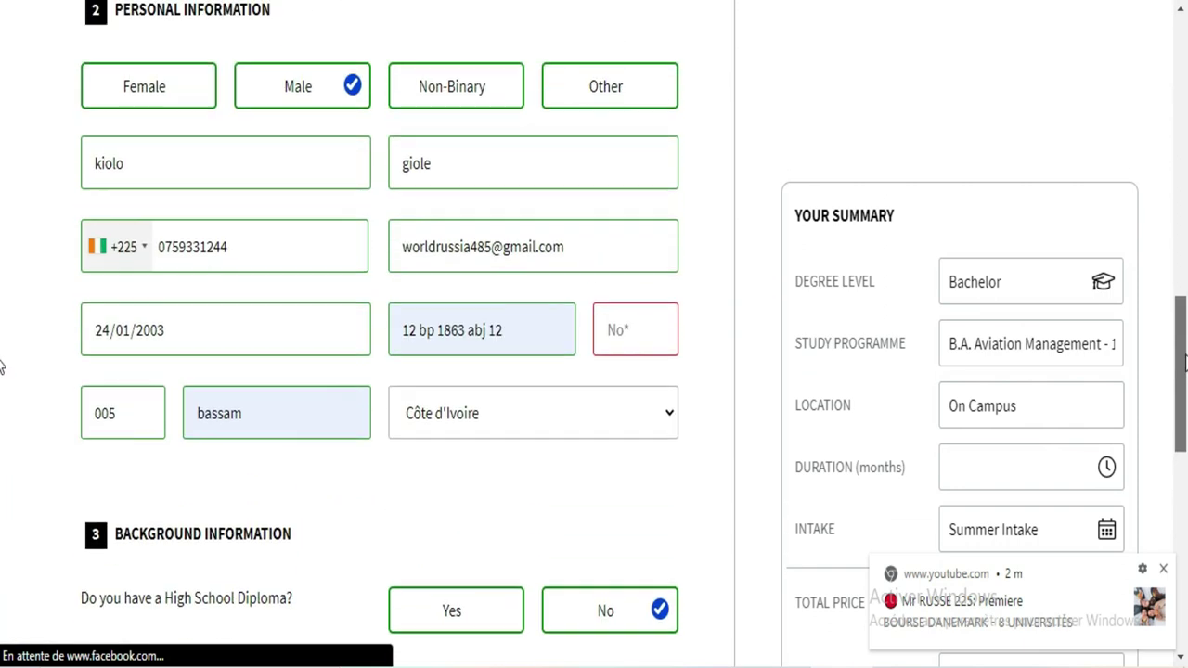
click(666, 322)
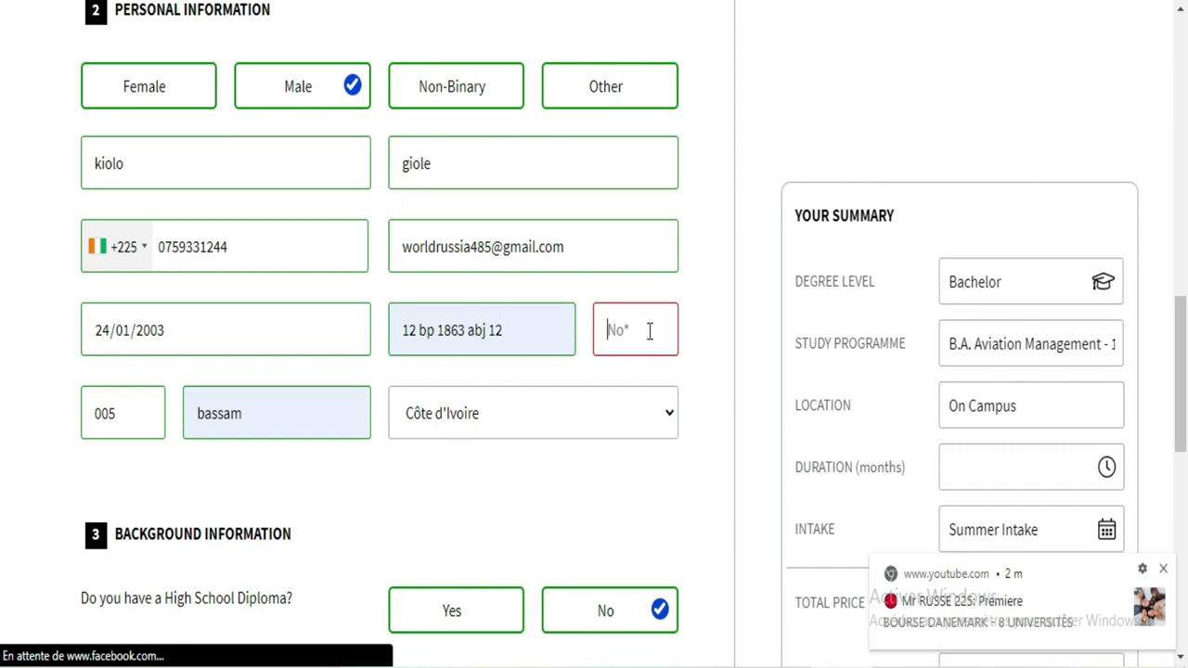
right_click(649, 331)
click(629, 330)
scroll(2, 188, up, 5)
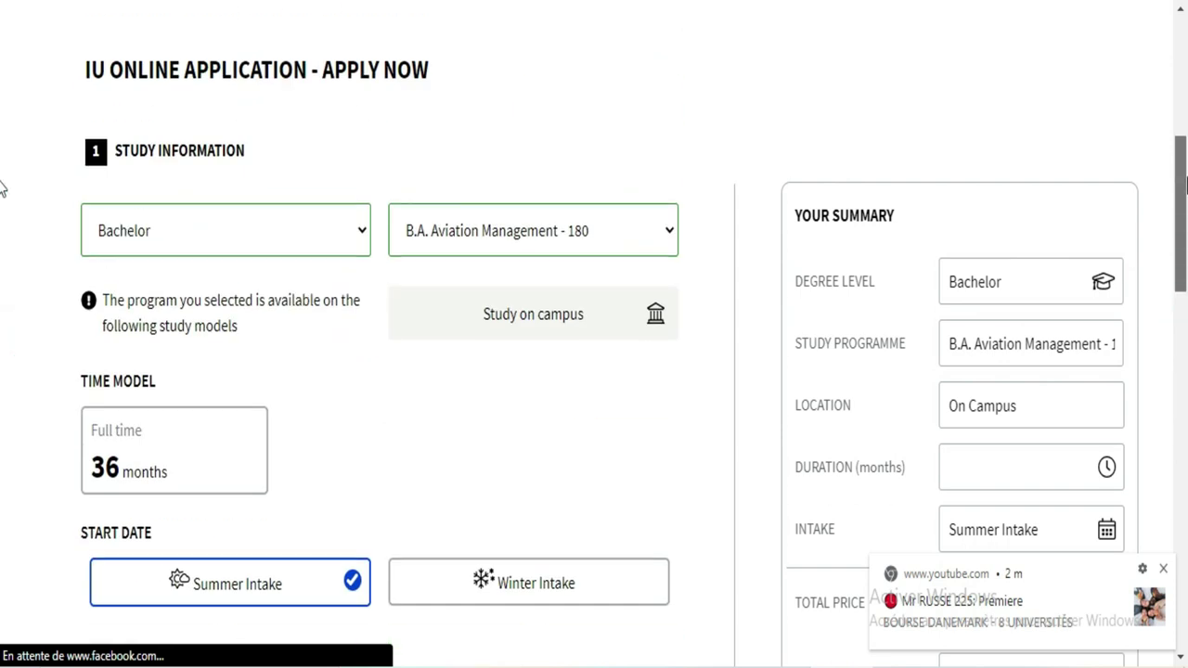
scroll(3, 186, up, 5)
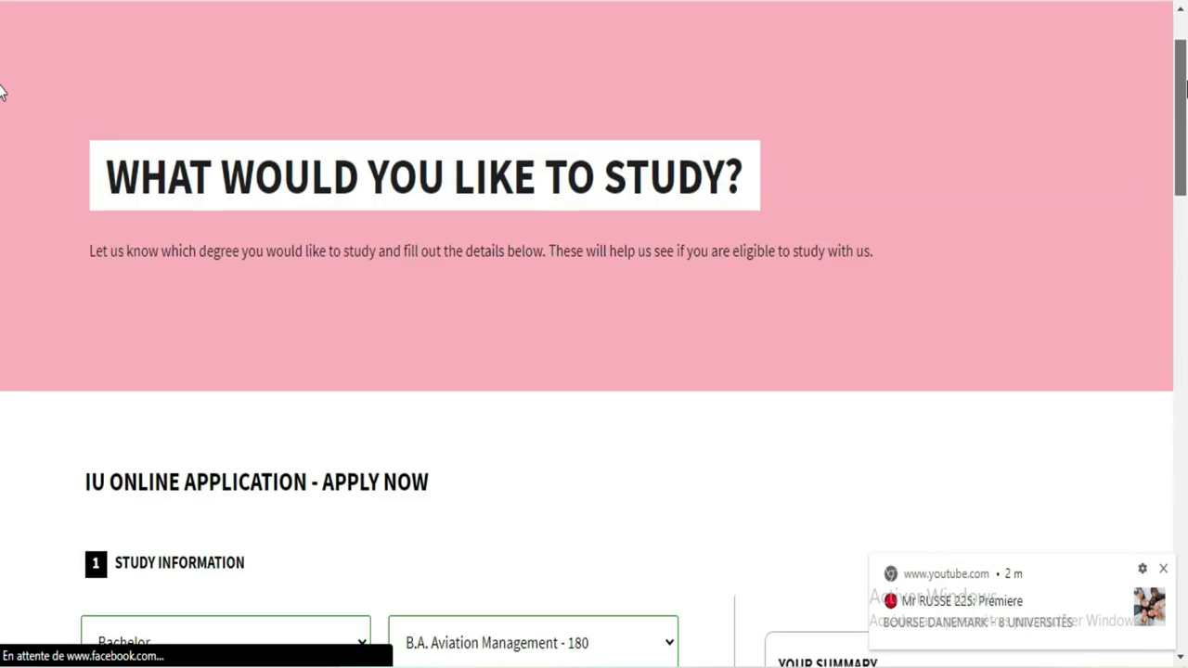
scroll(3, 278, down, 10)
click(635, 182)
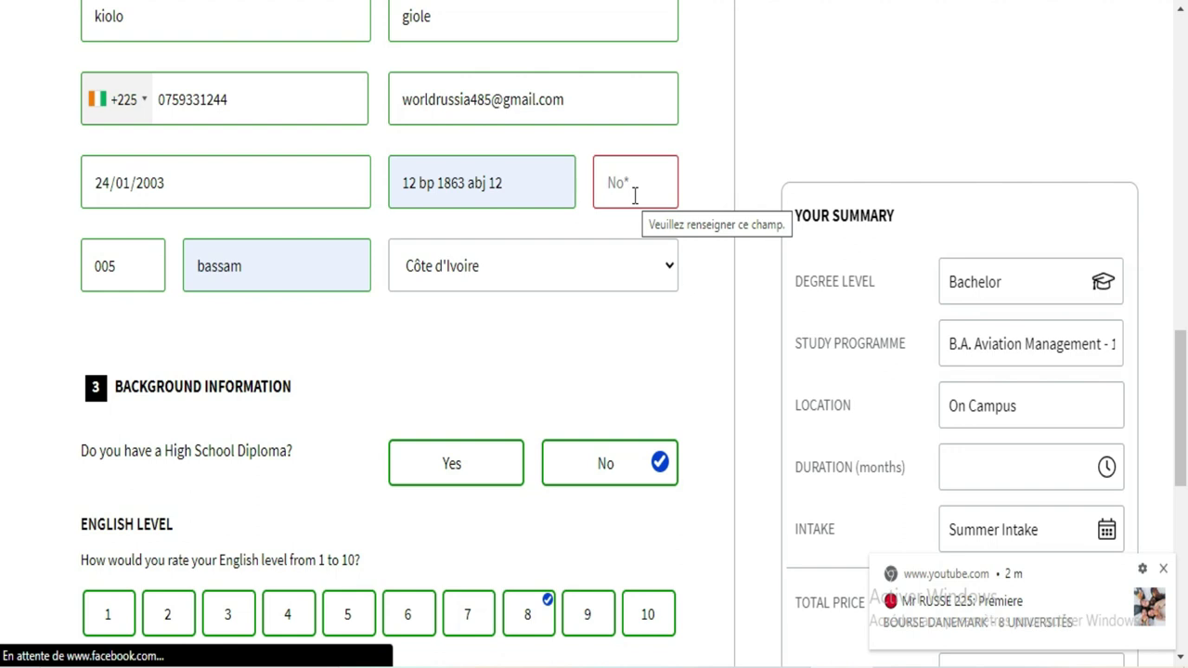
text(18)
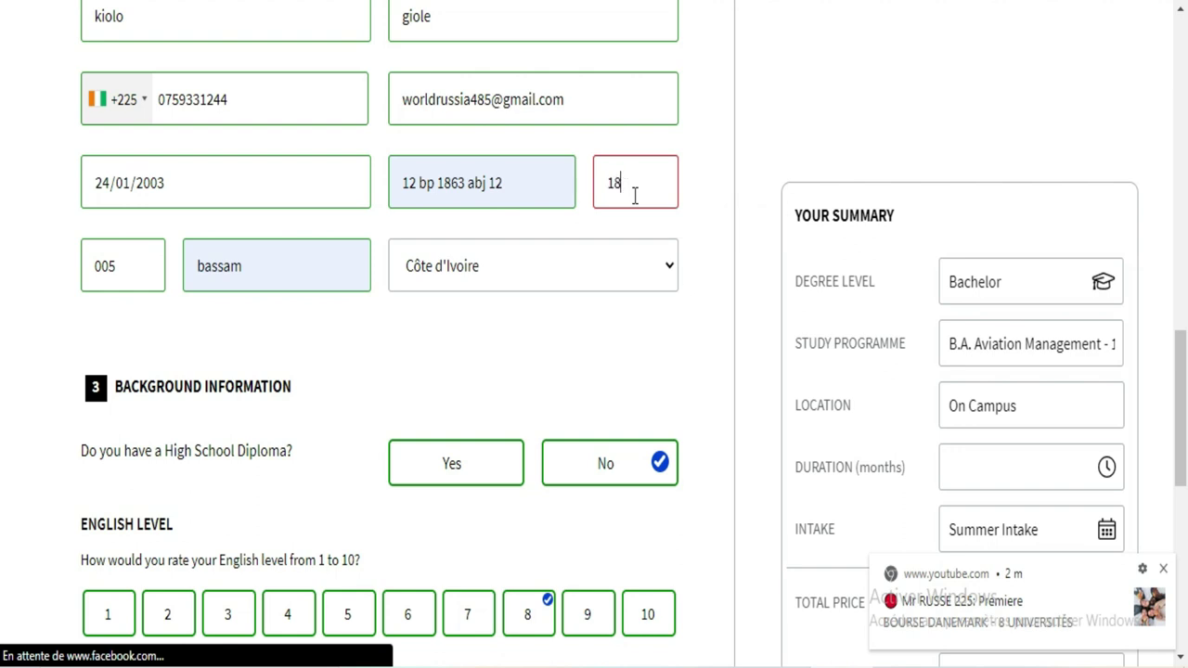
drag(1180, 409, 1184, 631)
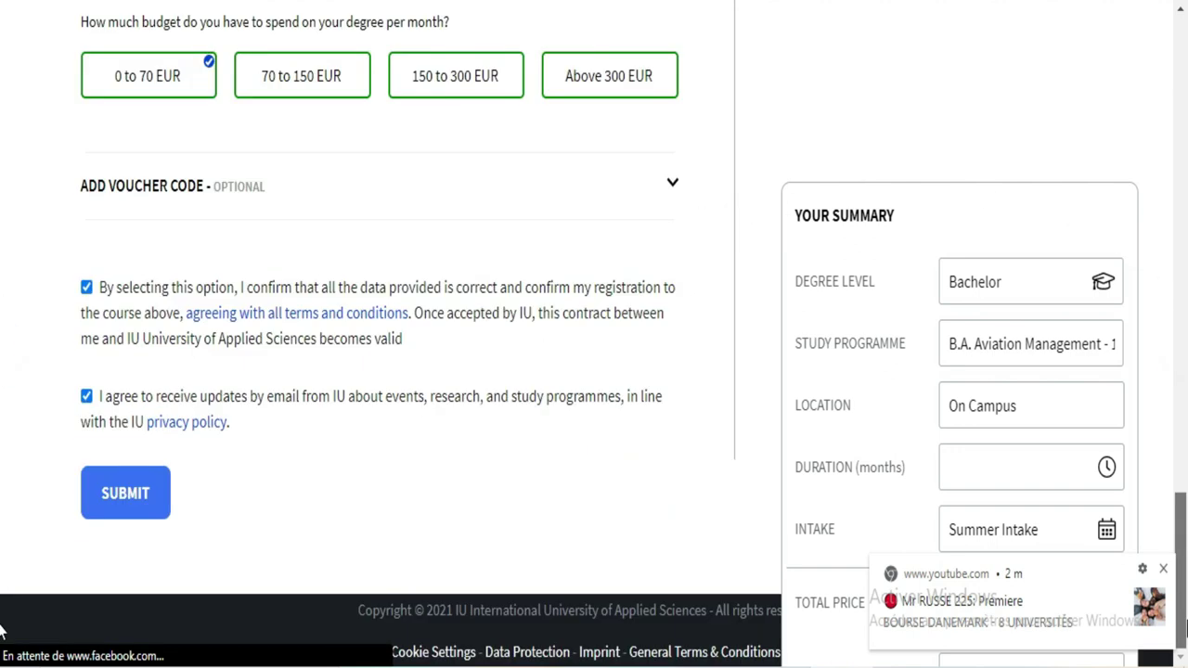
Step: Attempt to submit the application and dismiss the 'time model required' warning
click(140, 489)
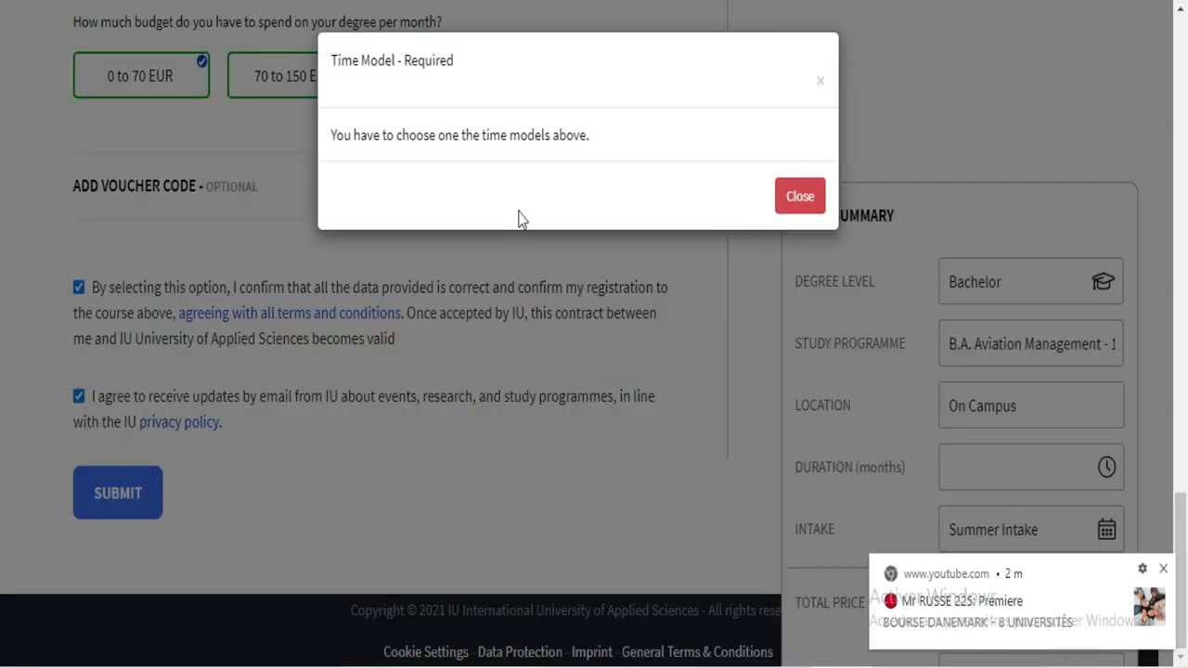
click(795, 212)
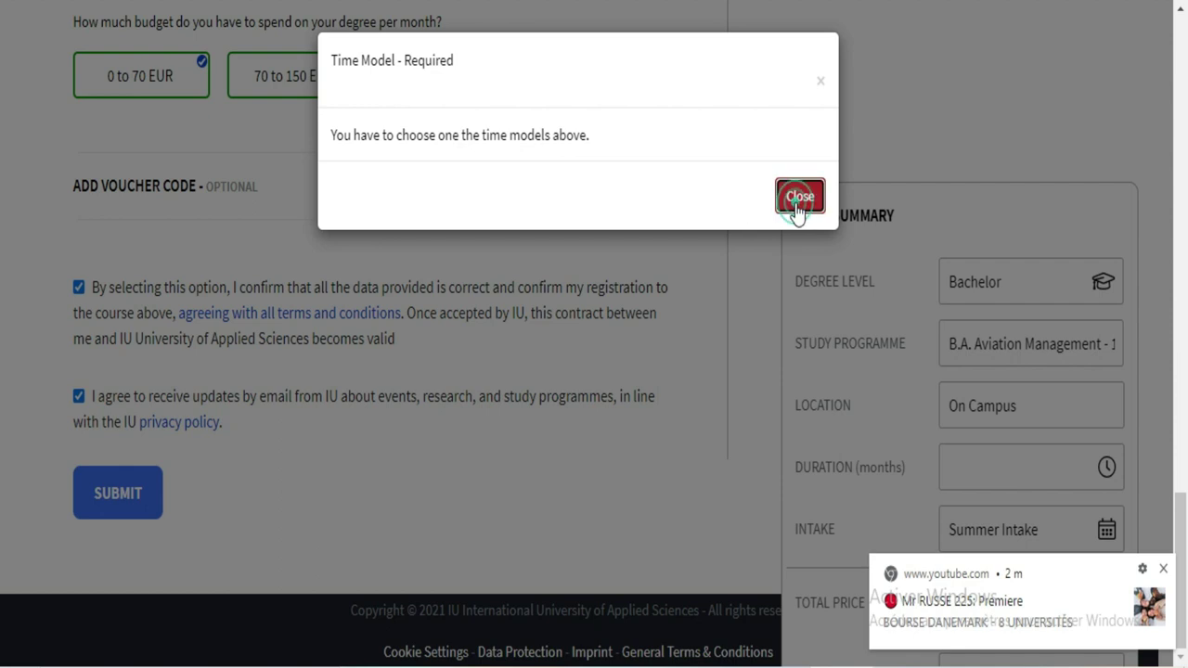
scroll(3, 385, up, 6)
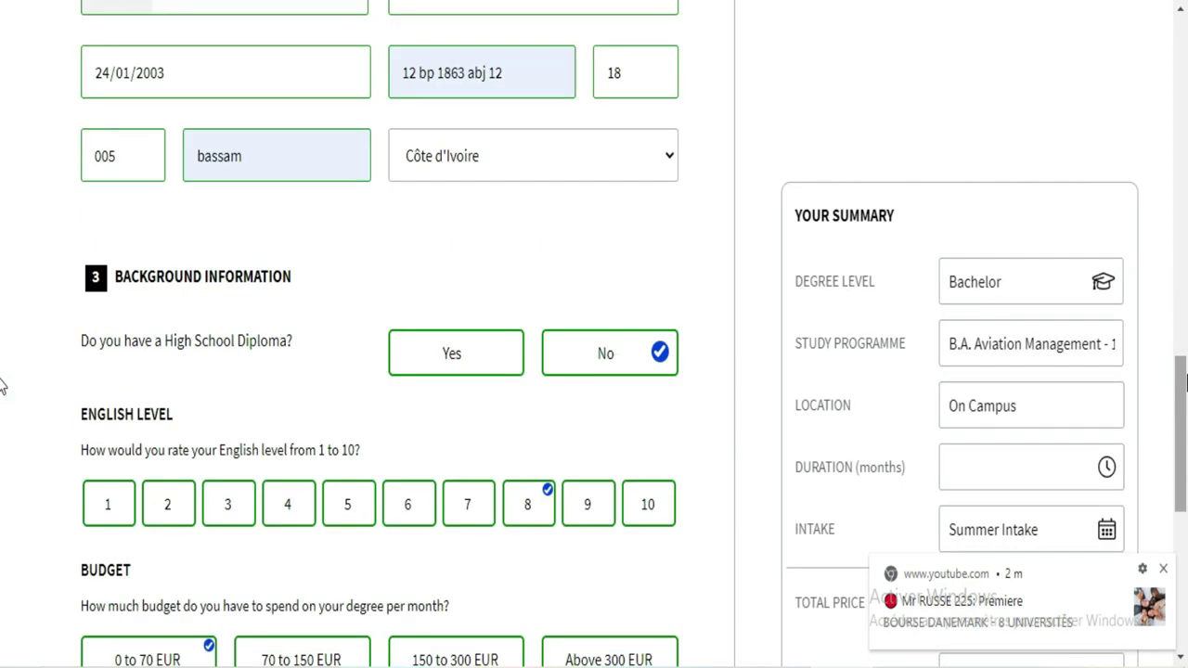
scroll(2, 381, up, 5)
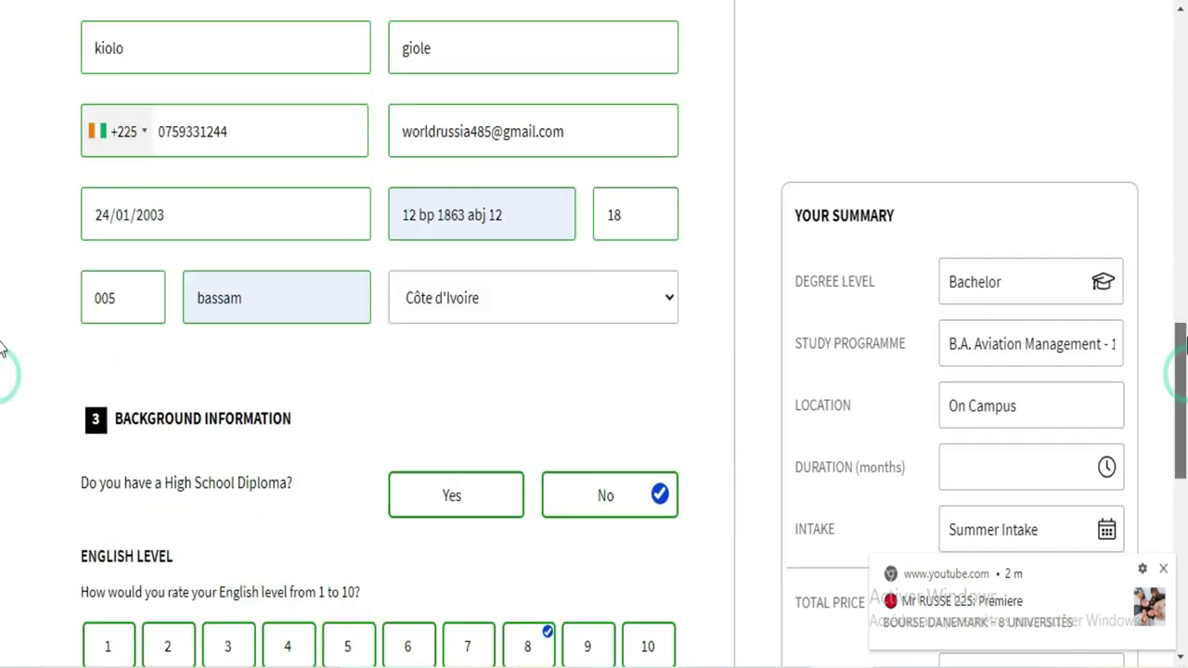
scroll(2, 263, up, 2)
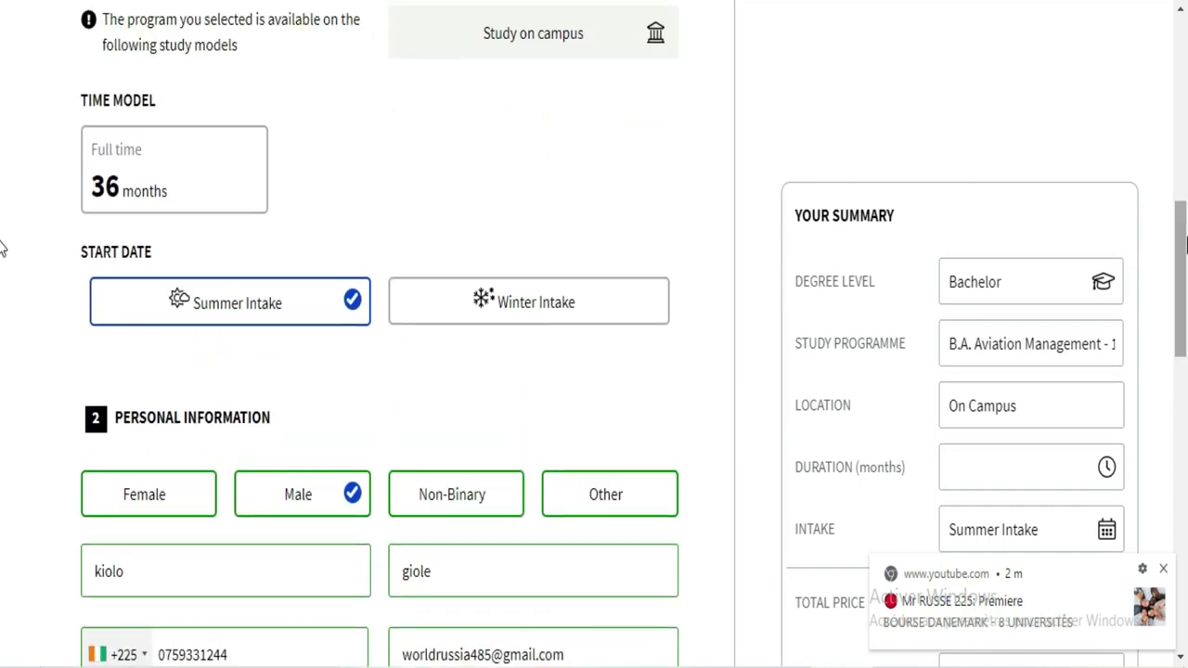
scroll(3, 272, up, 5)
scroll(2, 306, down, 15)
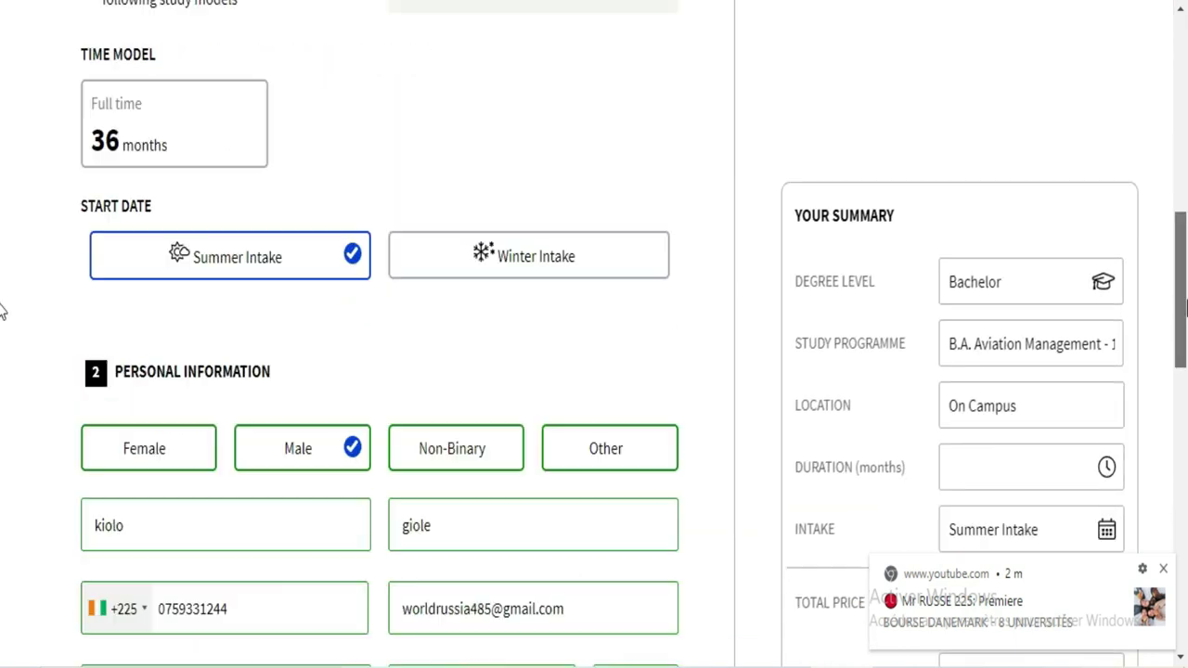
Step: Close the YouTube notification, then expand and collapse the voucher code section
click(1163, 568)
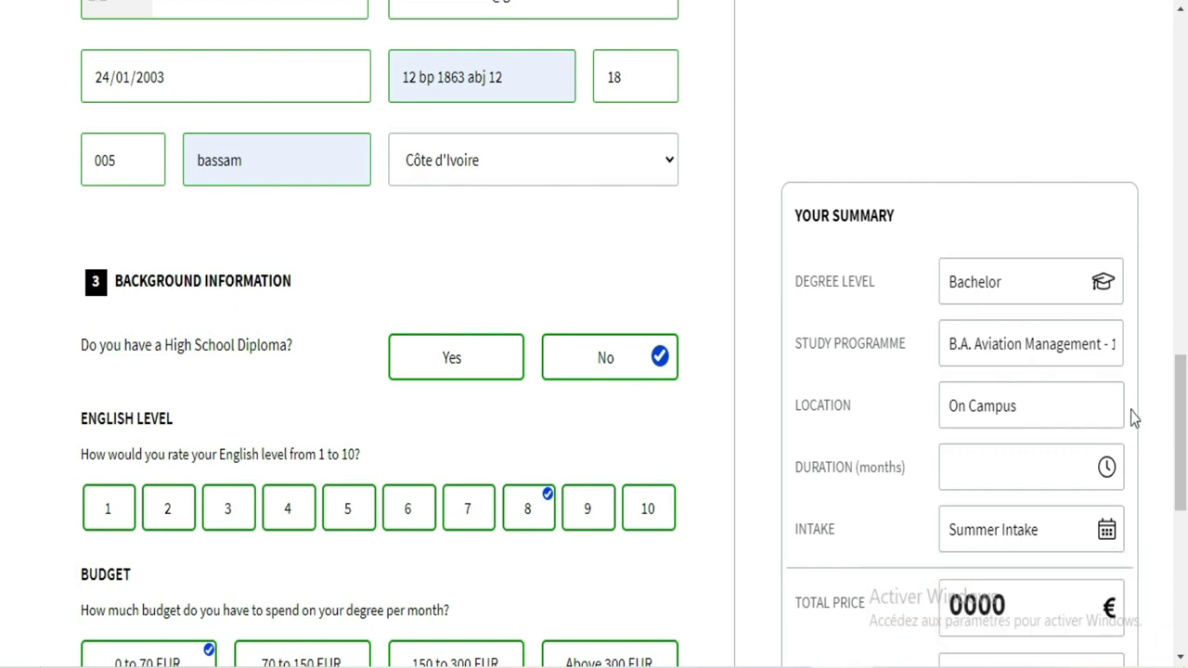
drag(1185, 409, 1186, 564)
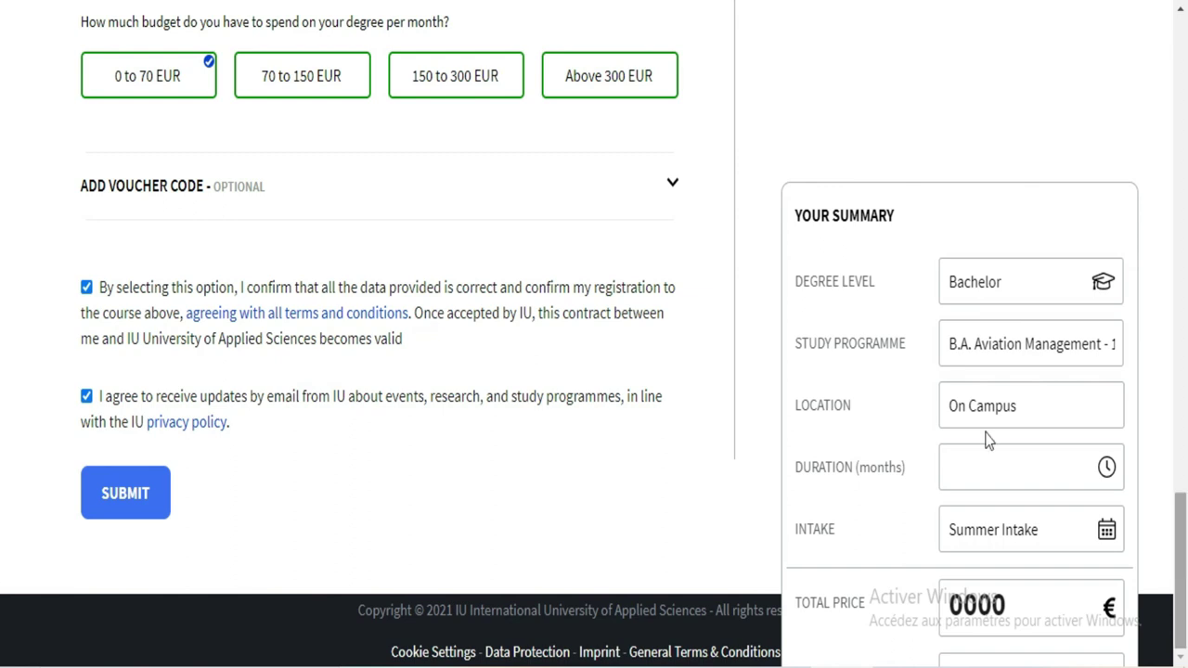
click(660, 186)
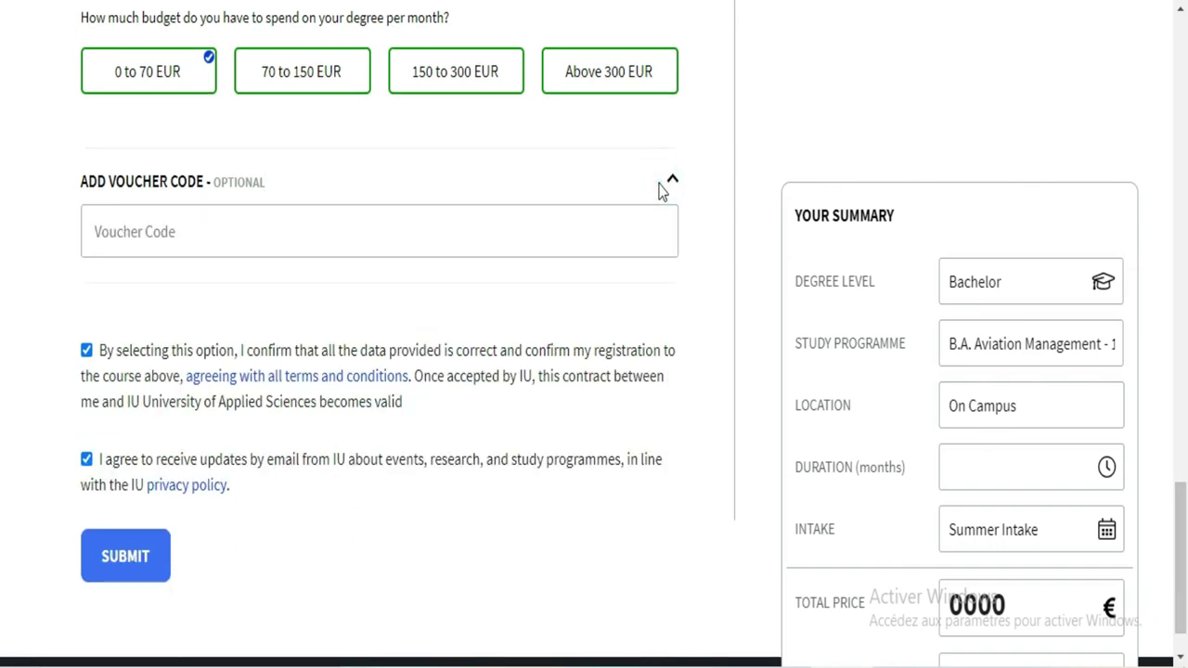
click(651, 224)
click(676, 182)
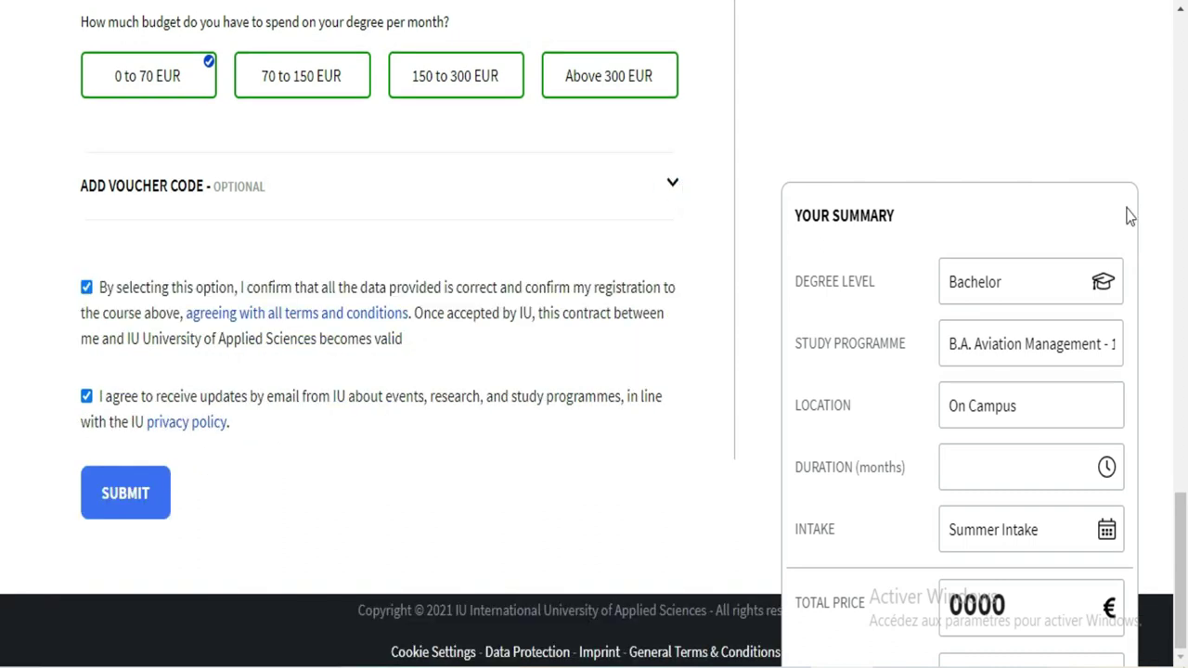
Step: Scroll back up to the form's 'What would you like to study?' heading
scroll(1, 353, up, 6)
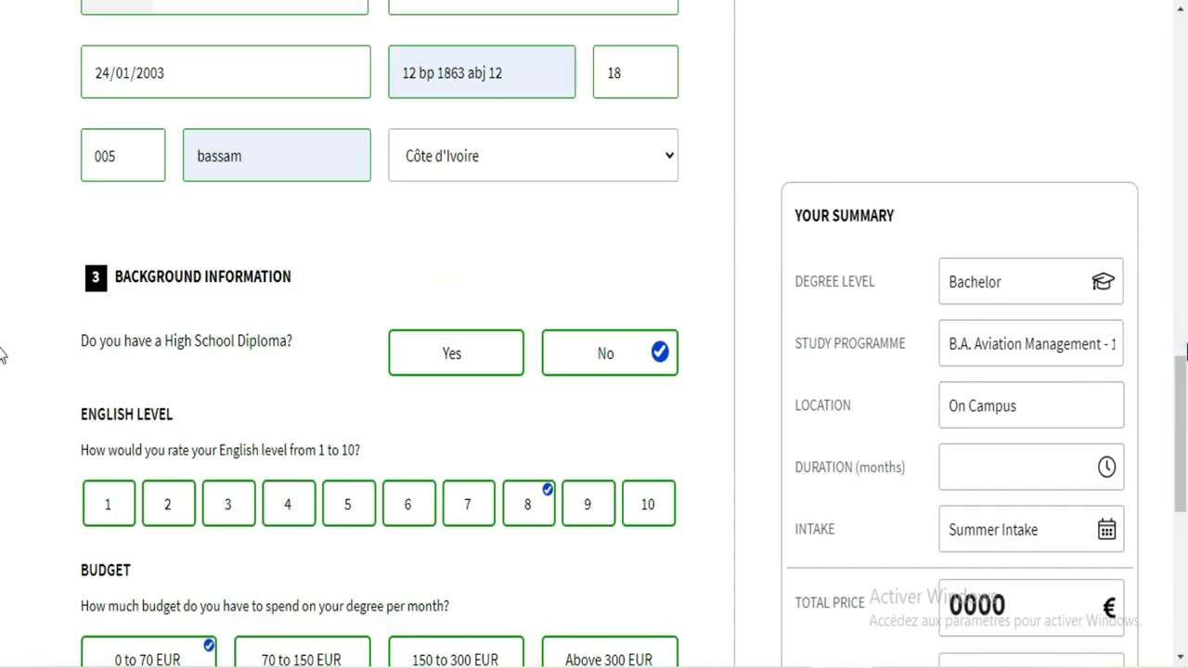
scroll(2, 390, up, 3)
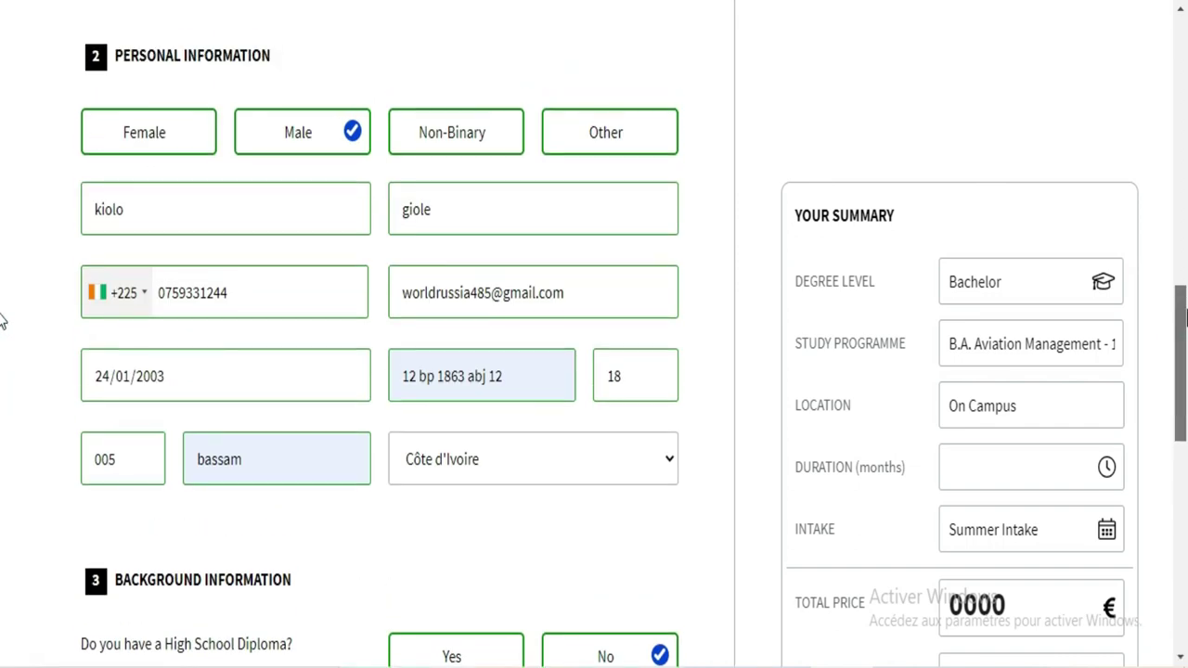
scroll(2, 320, up, 1)
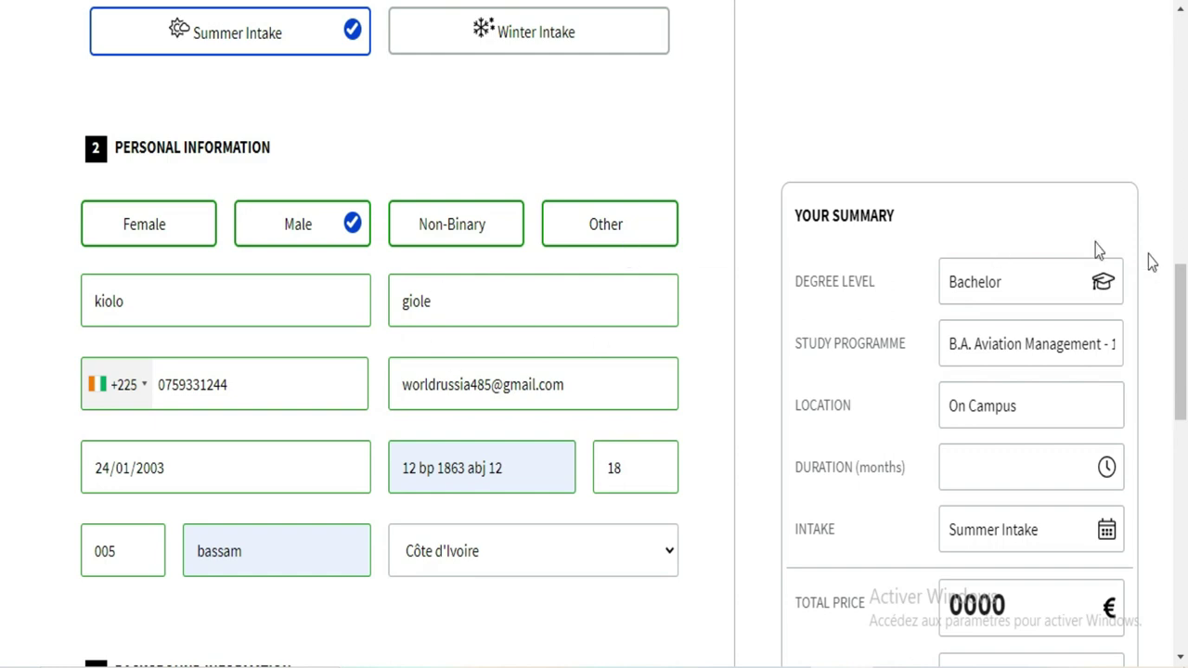
scroll(3, 243, up, 2)
scroll(3, 243, up, 3)
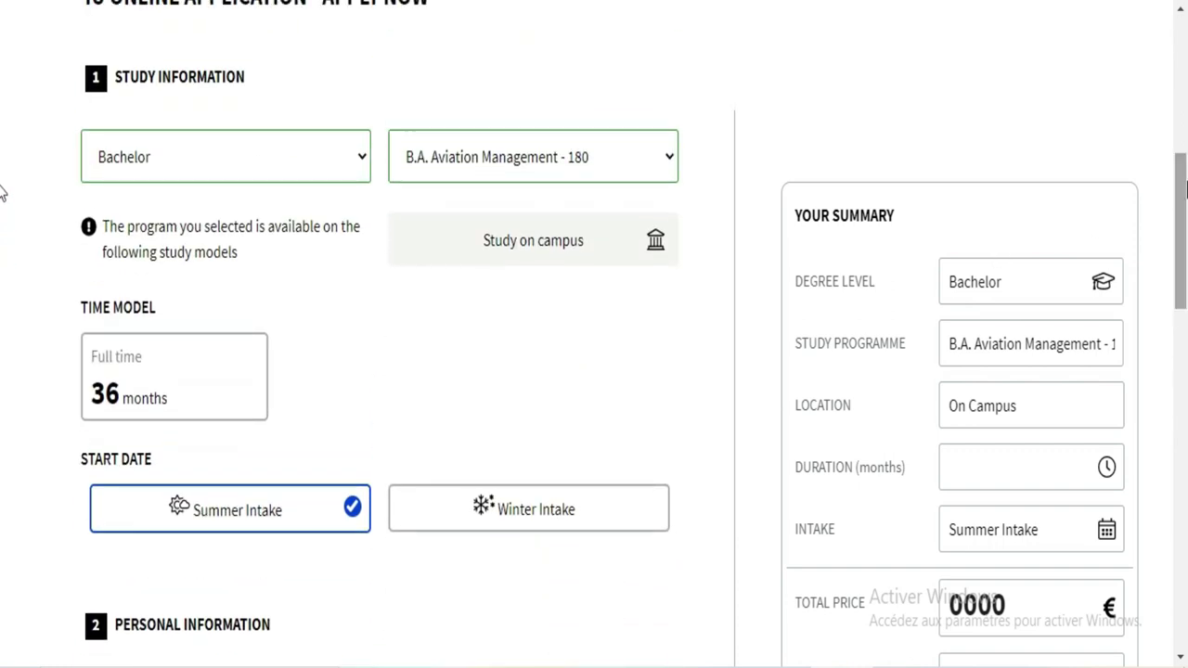
scroll(3, 232, up, 4)
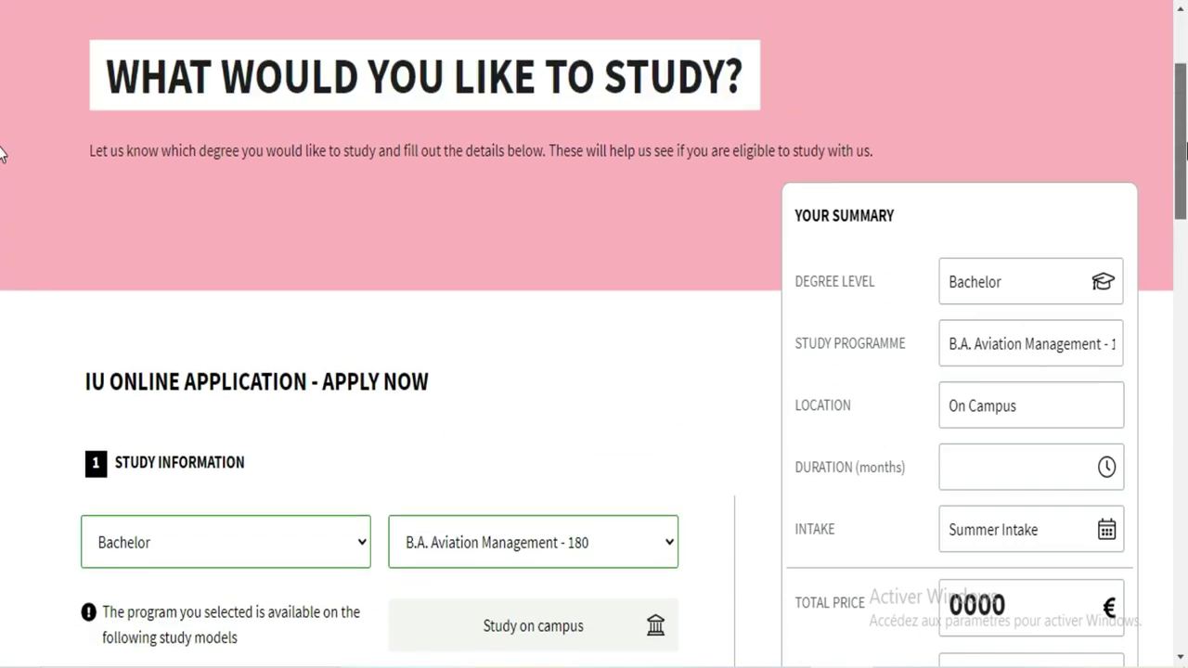
scroll(2, 154, down, 1)
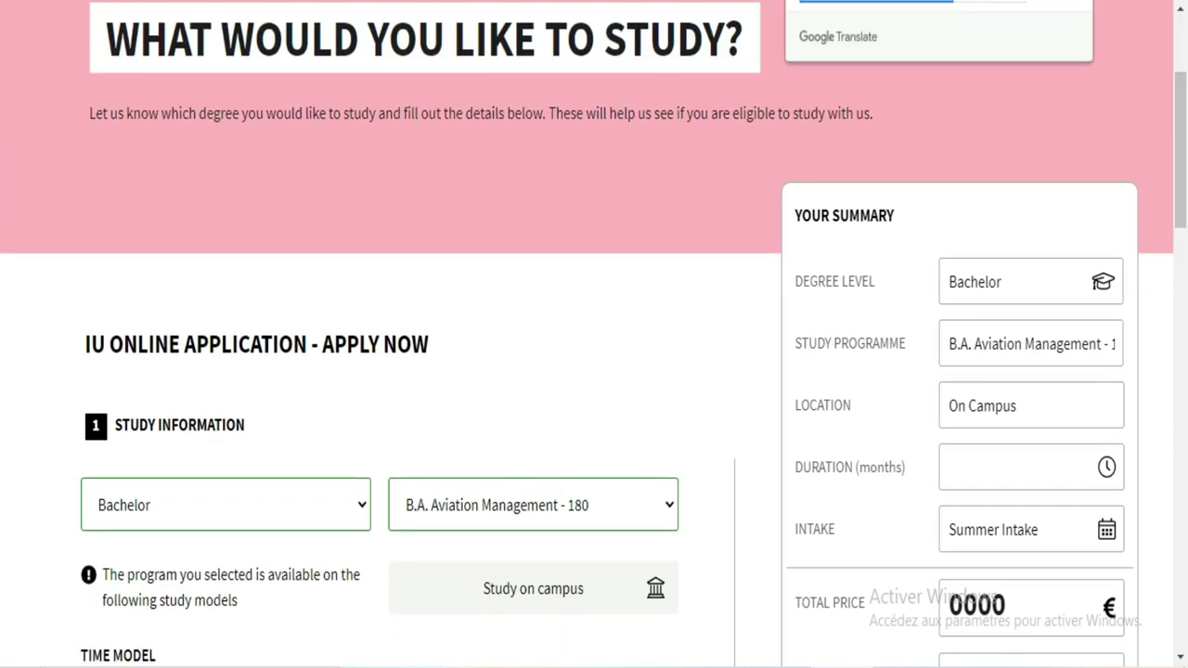
Step: Translate the page into French and clear the old street address and house number
click(989, 4)
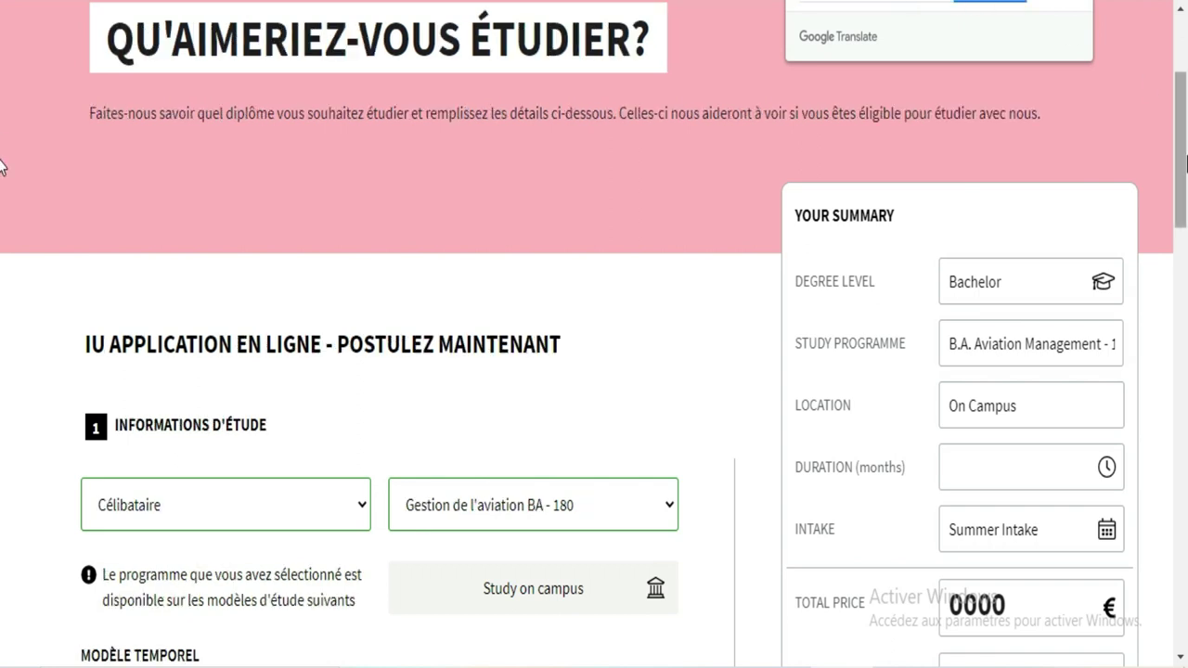
scroll(2, 279, down, 7)
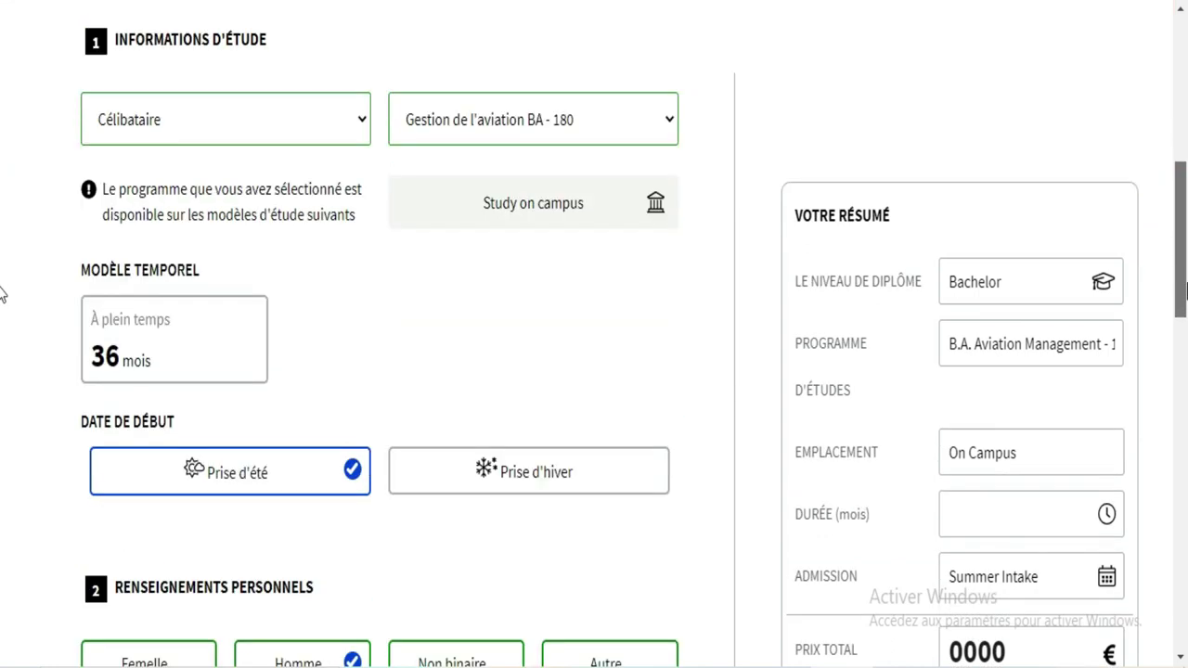
scroll(2, 339, down, 3)
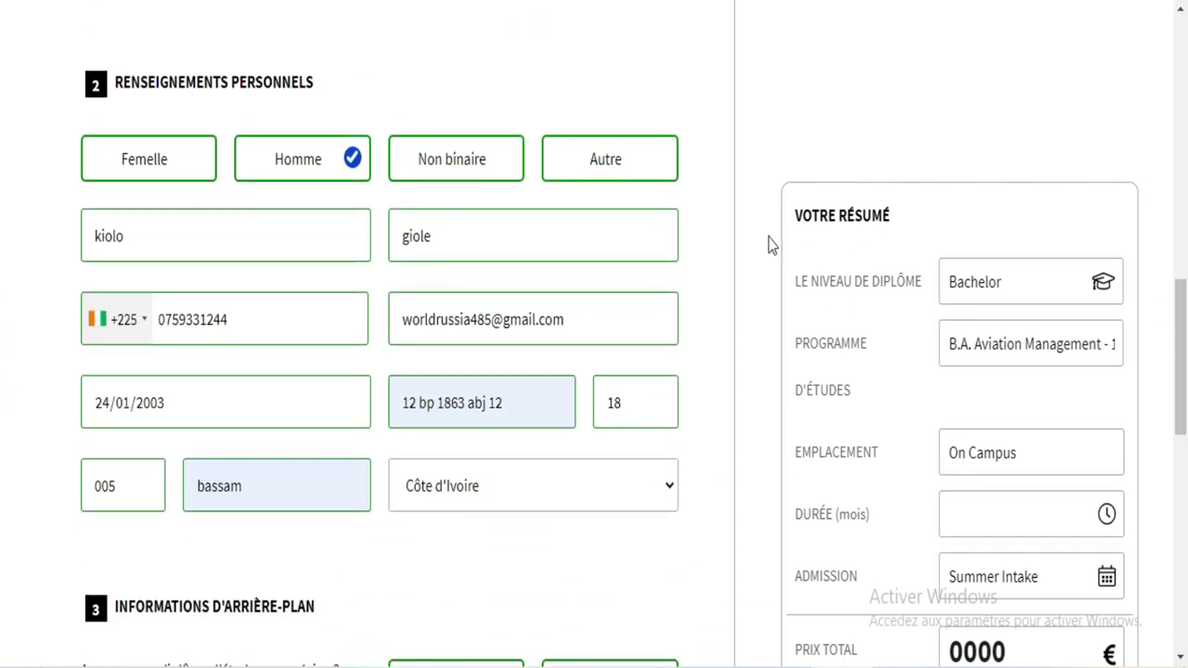
click(640, 405)
key(BackSpace)
drag(505, 405, 378, 401)
key(BackSpace)
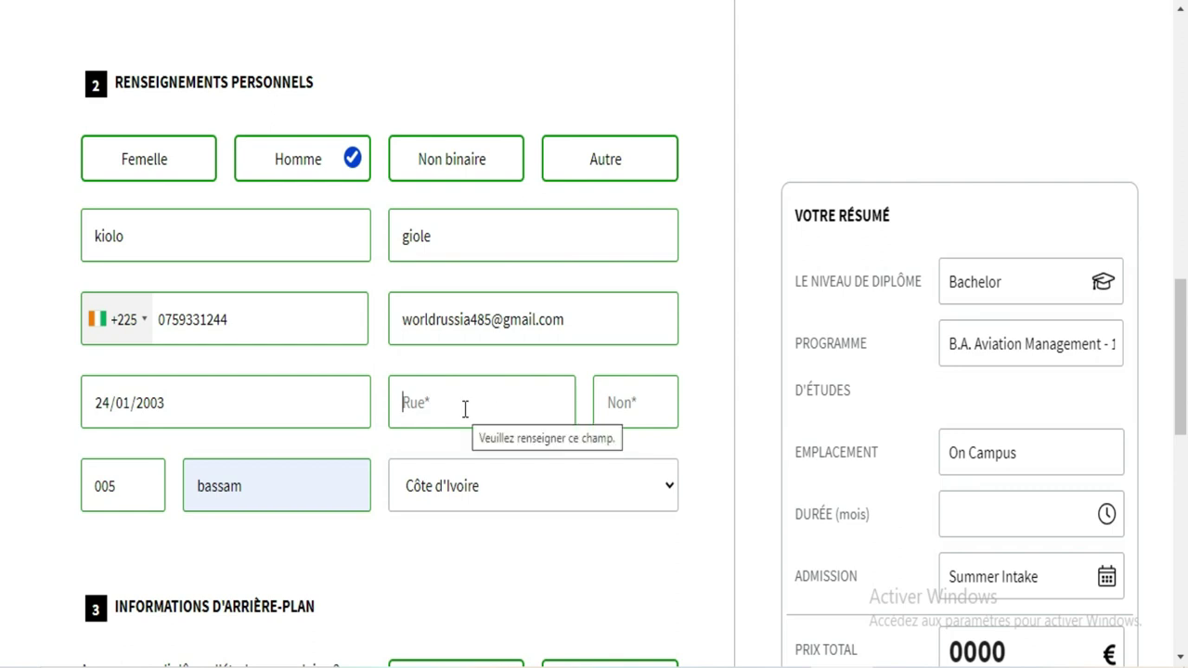
Step: Fill the street from the saved address, trim off the apartment part, and enter house number 4
text(se)
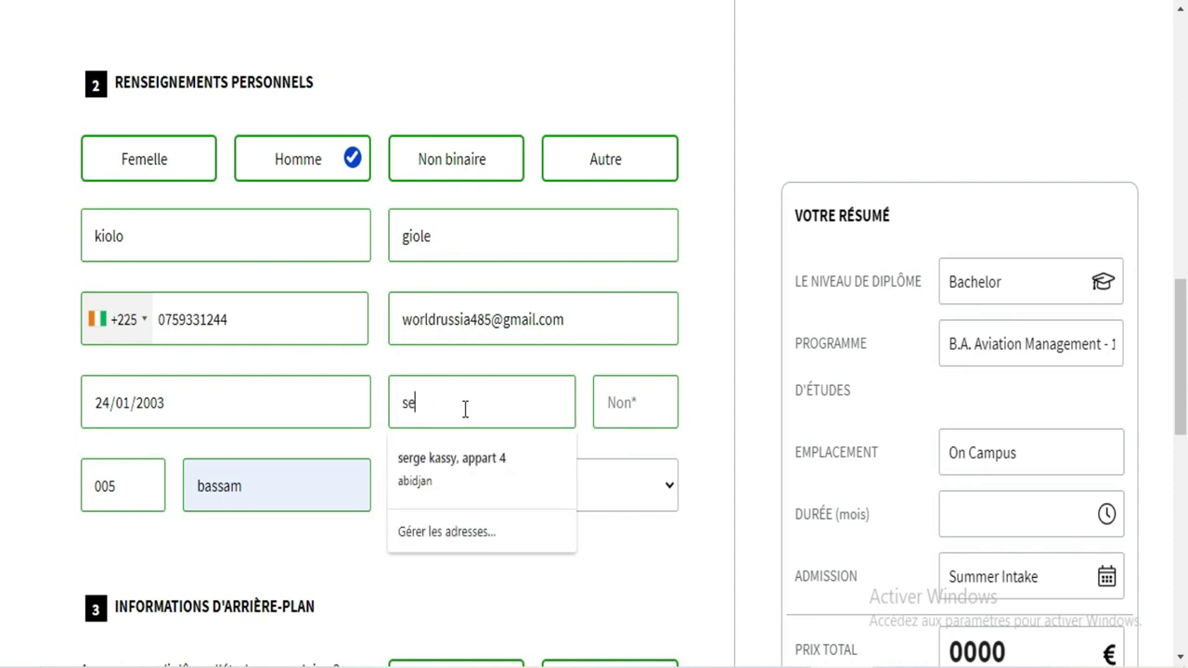
text(rge)
click(482, 462)
drag(525, 403, 475, 402)
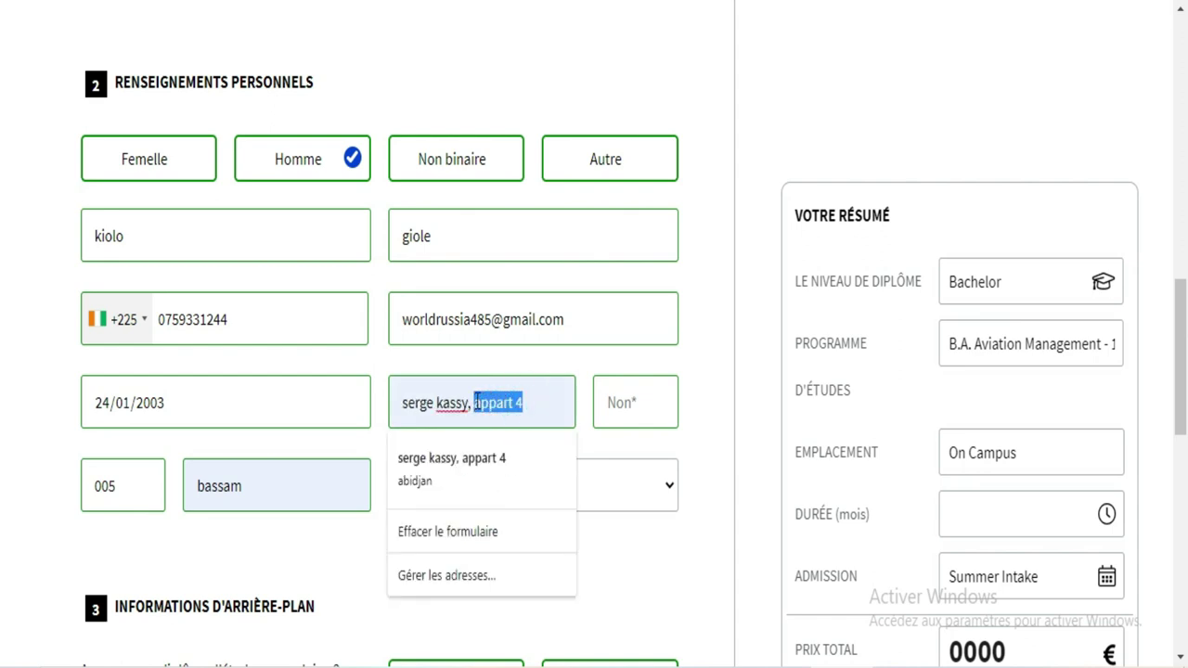
key(BackSpace)
click(613, 401)
text(4)
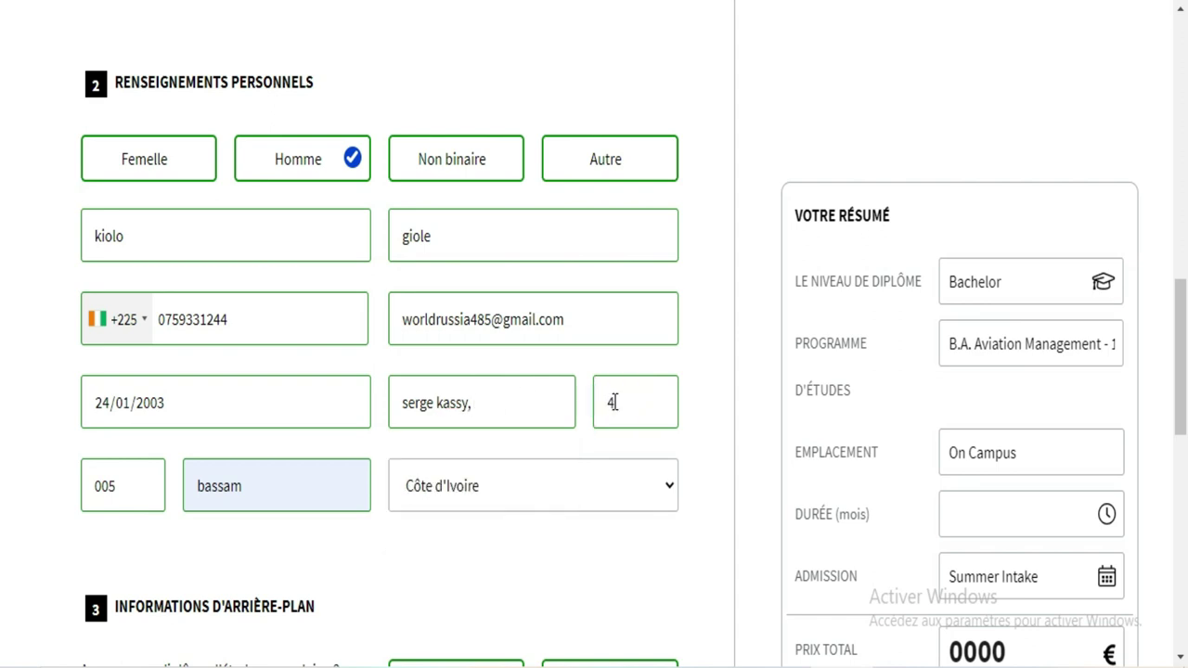
scroll(3, 336, down, 1)
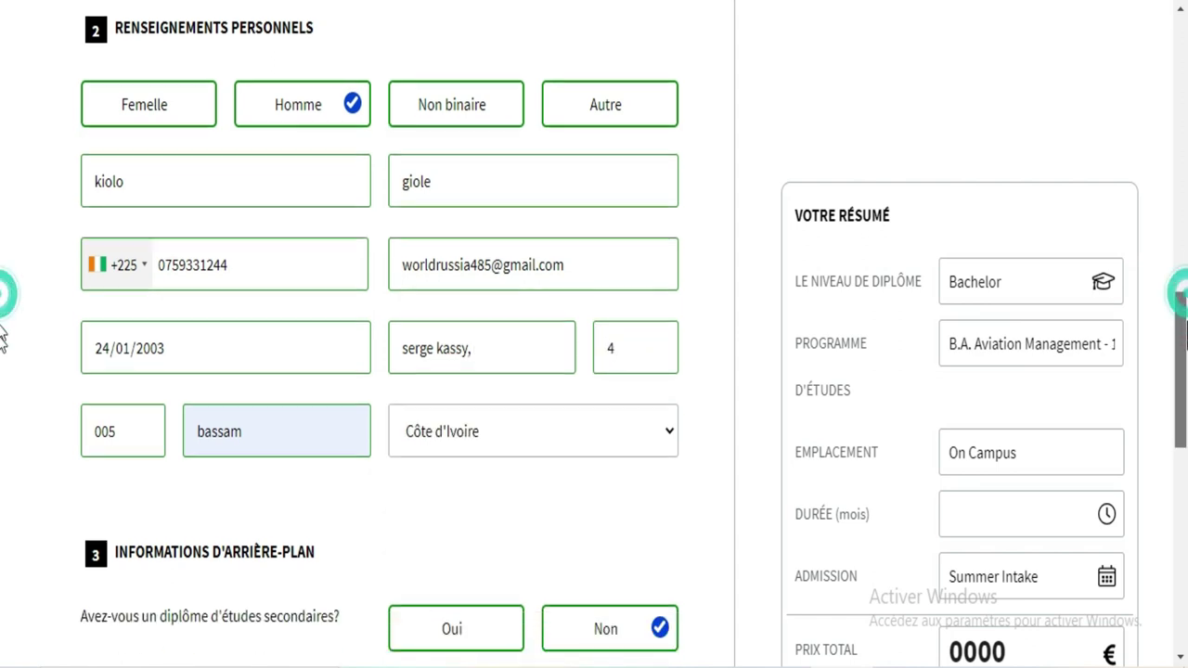
scroll(3, 336, down, 6)
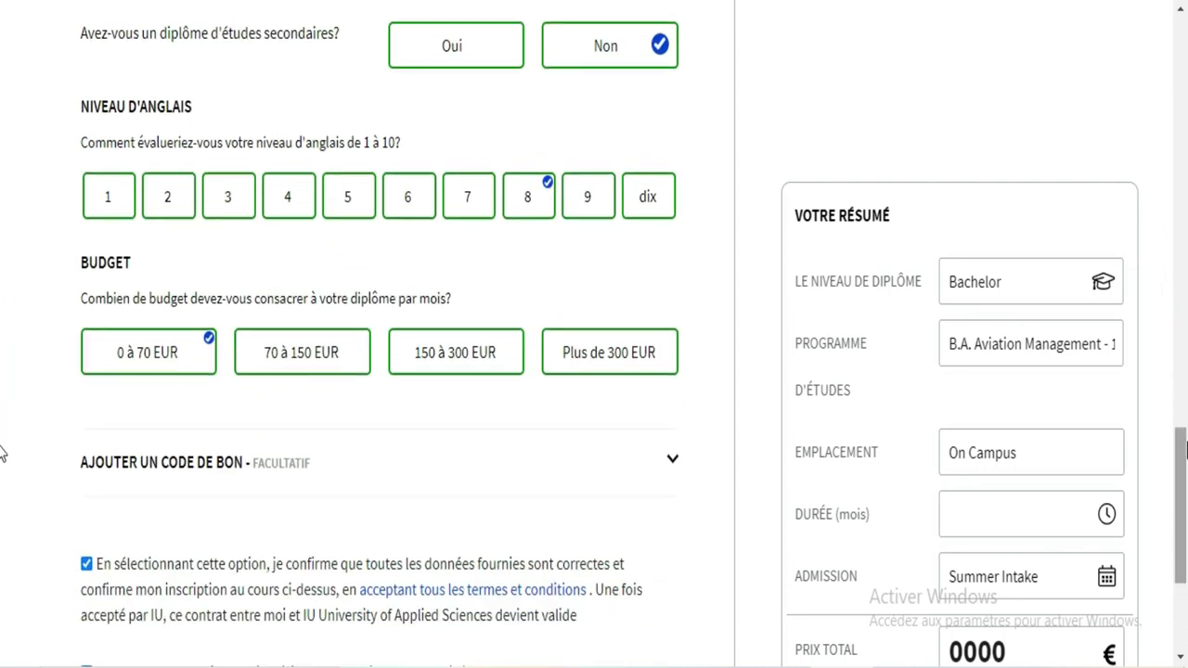
scroll(2, 453, down, 3)
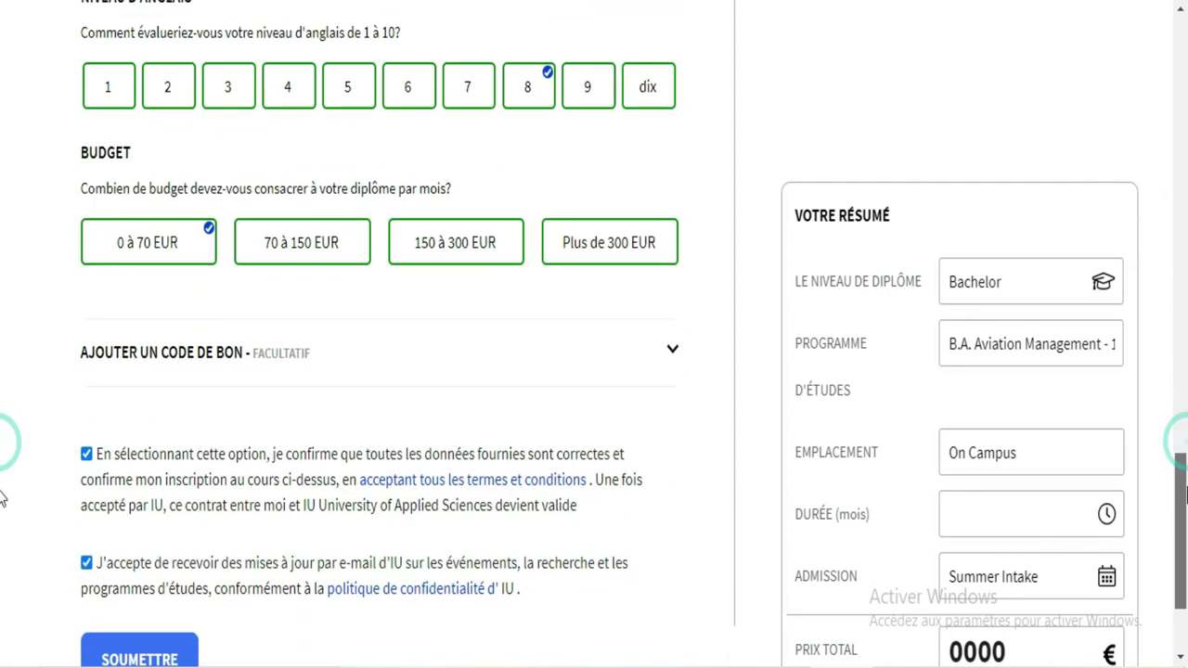
click(170, 491)
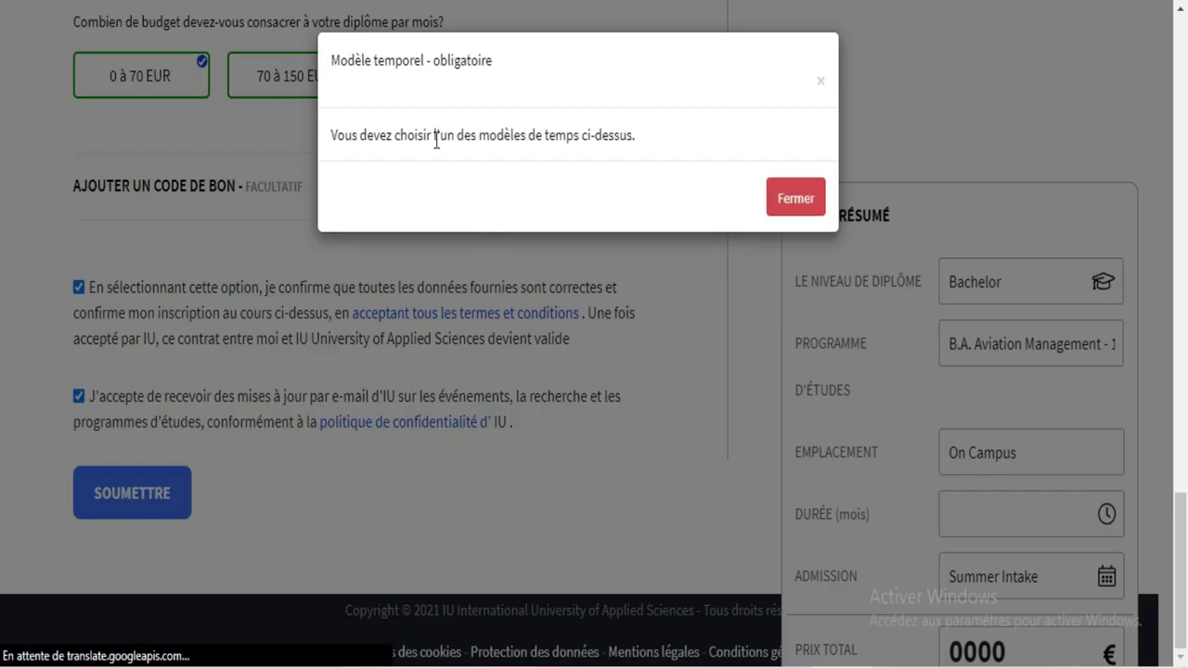
click(800, 211)
click(1177, 380)
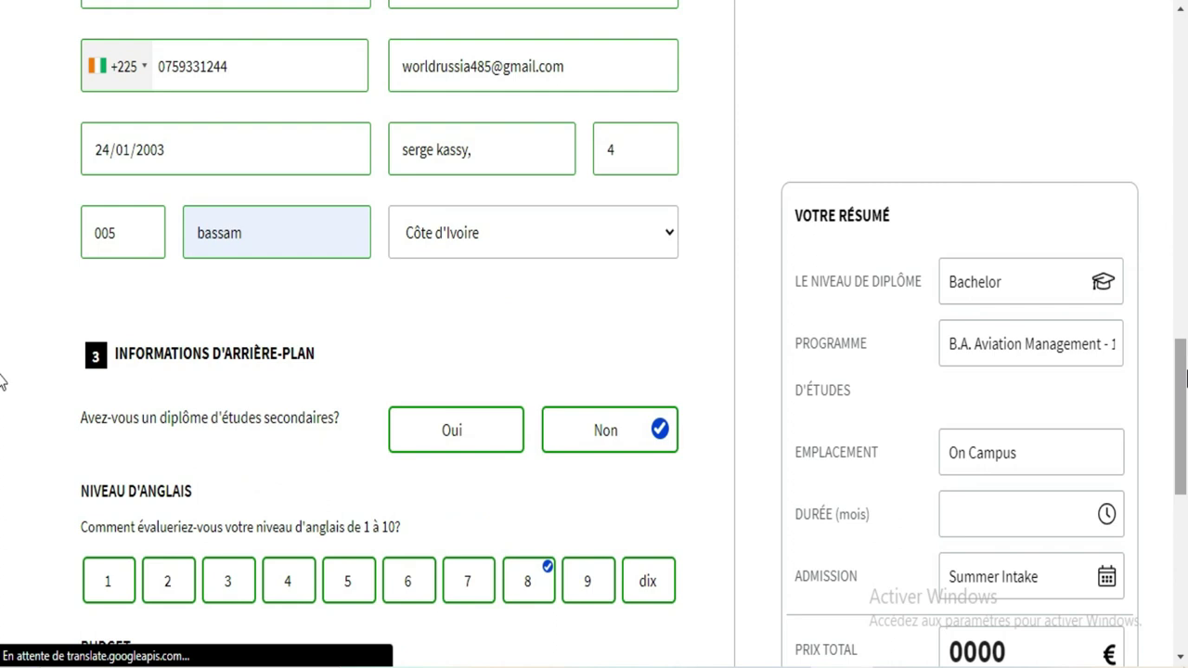
drag(1186, 380, 1185, 183)
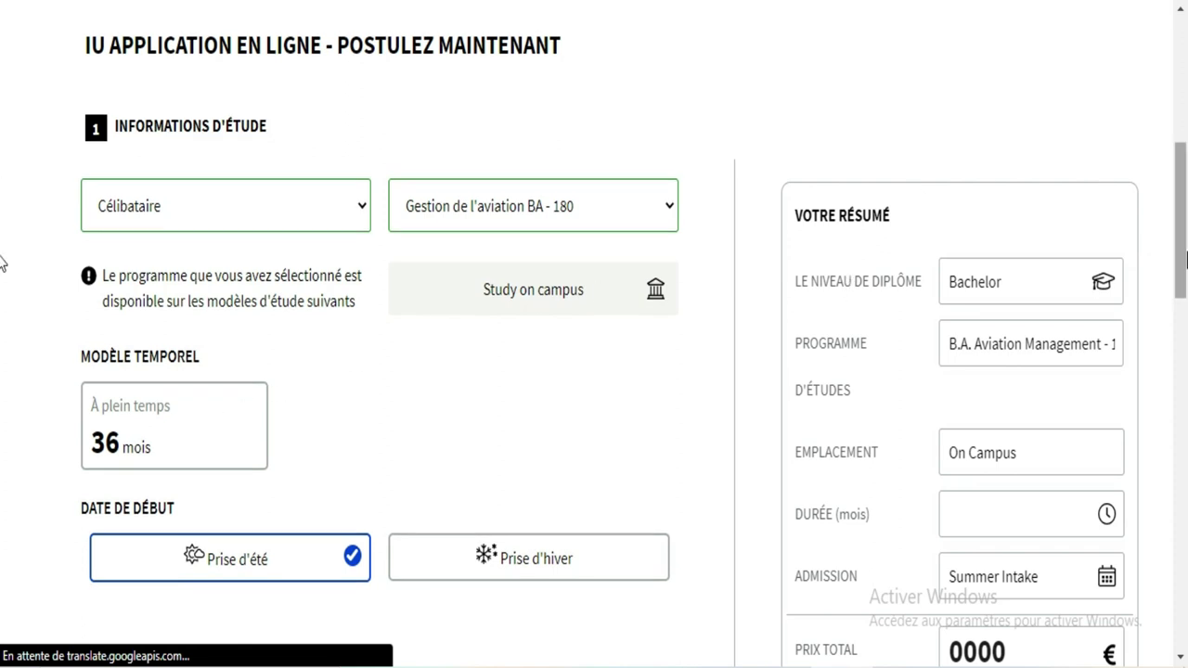
drag(1185, 257, 1185, 489)
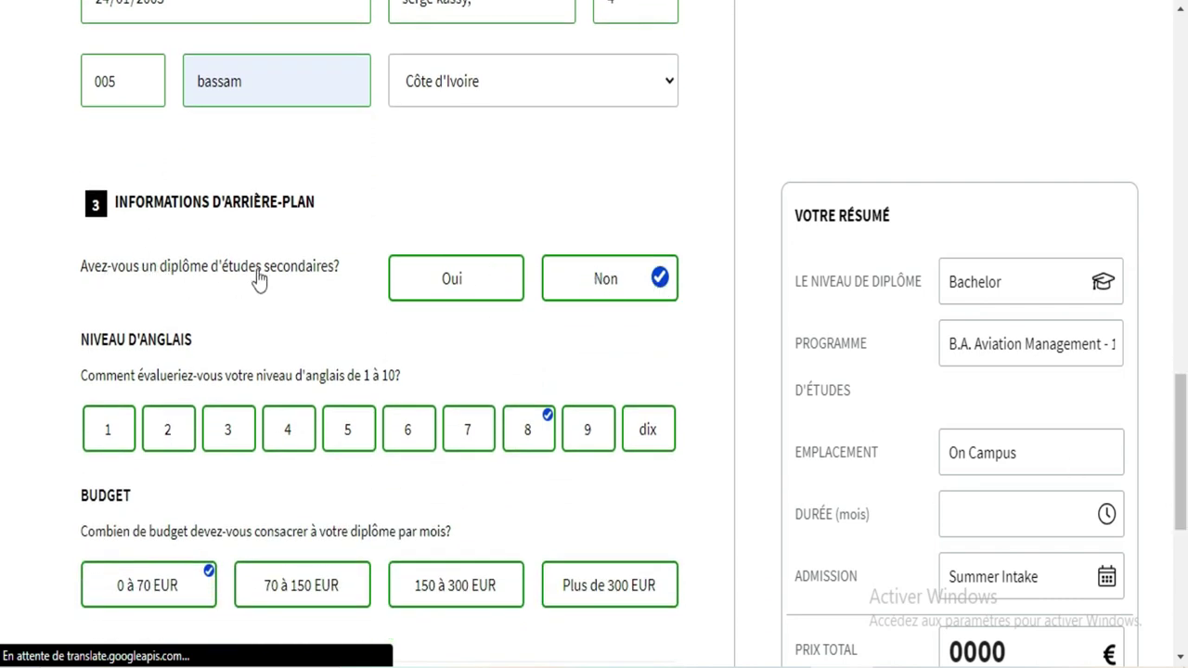
Step: Answer Oui to the high-school diploma question
click(432, 290)
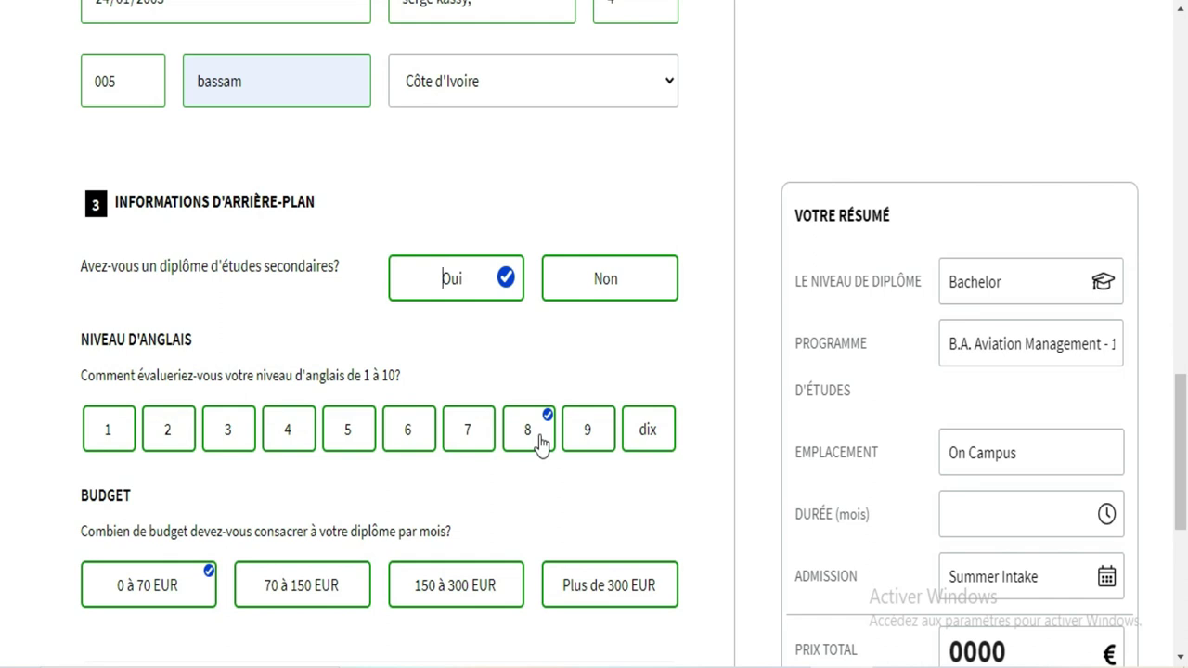
scroll(5, 418, down, 2)
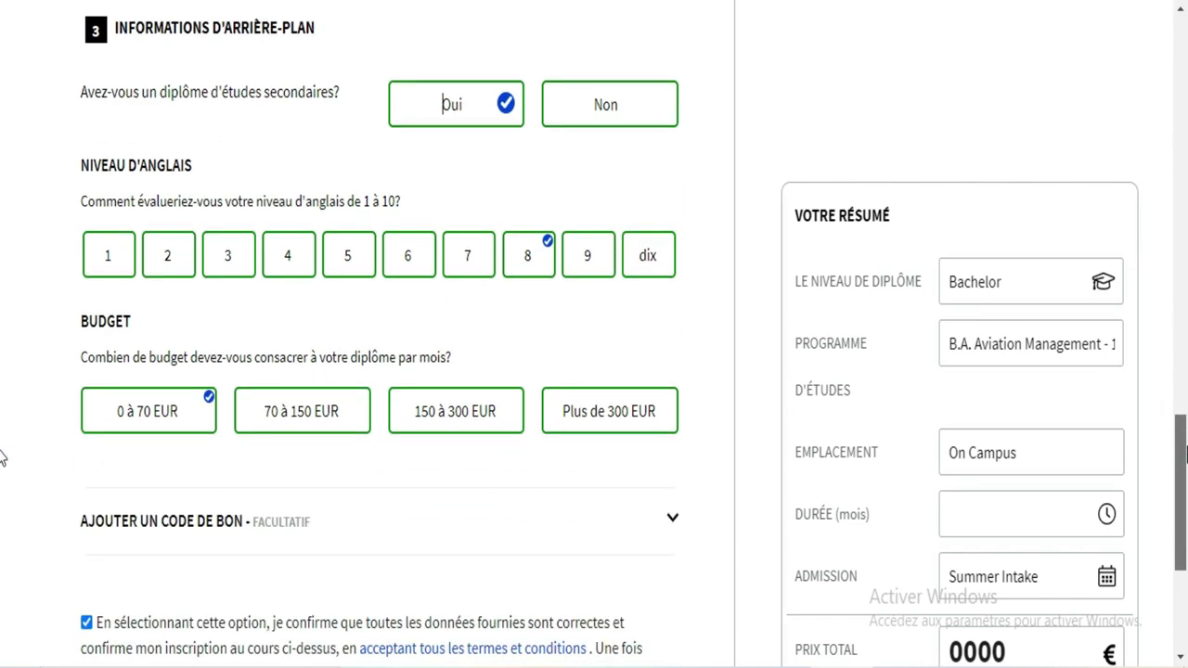
scroll(5, 456, down, 4)
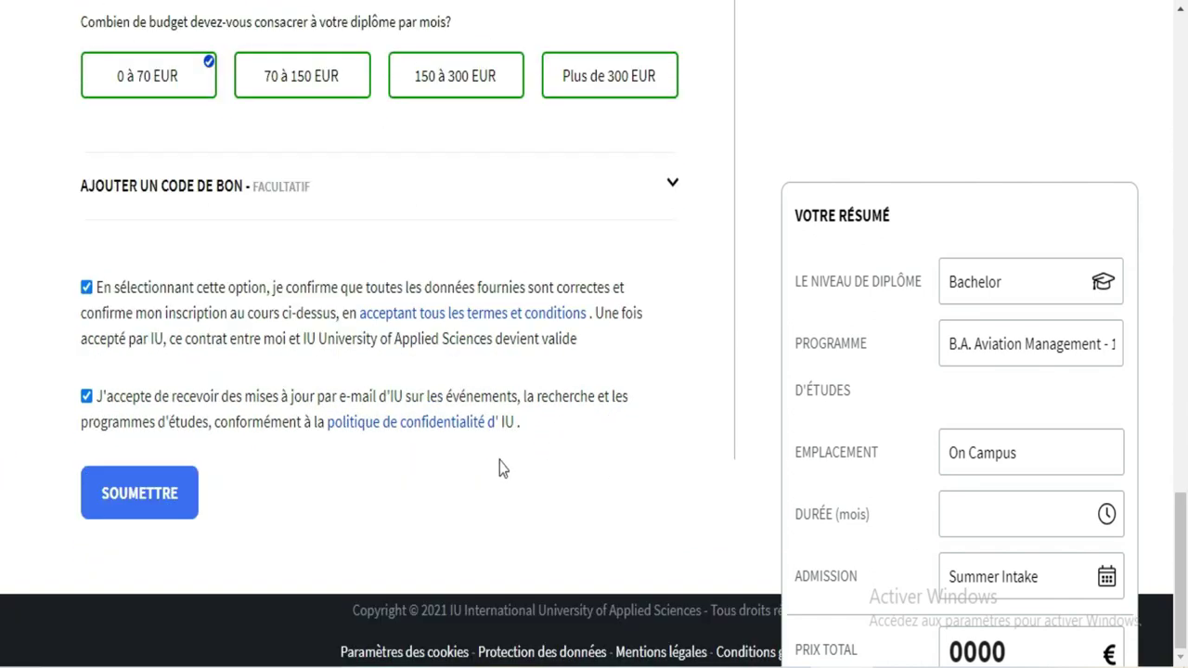
Step: Try SOUMETTRE again and close the returned time-model warning with Fermer
click(145, 498)
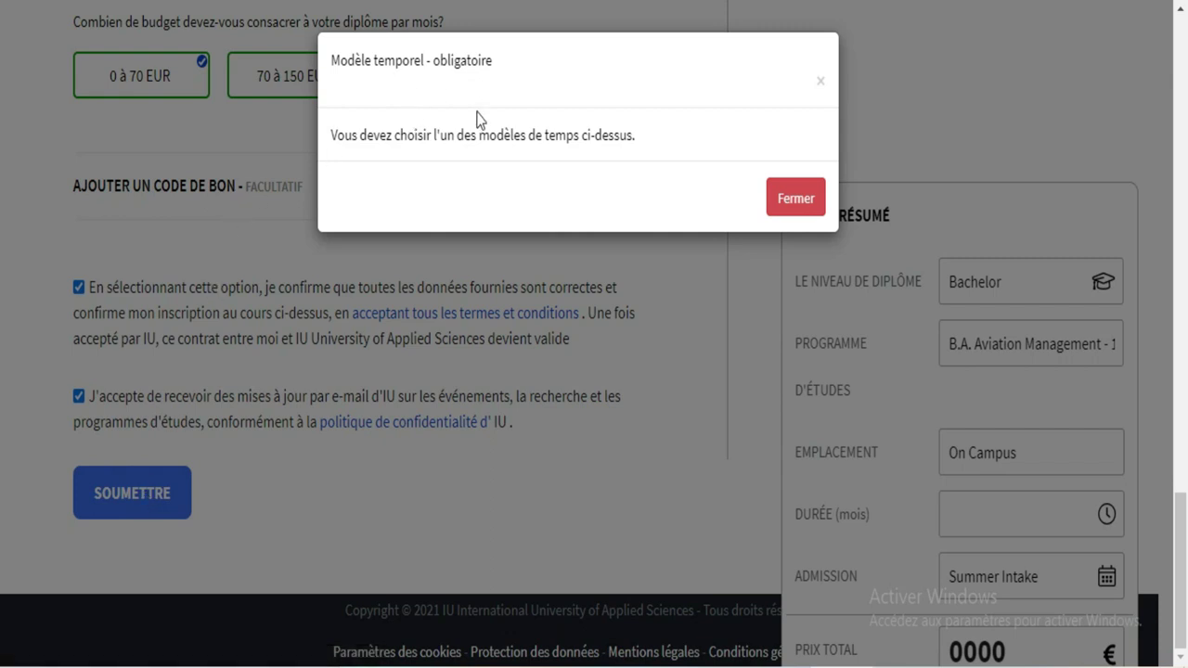
click(797, 199)
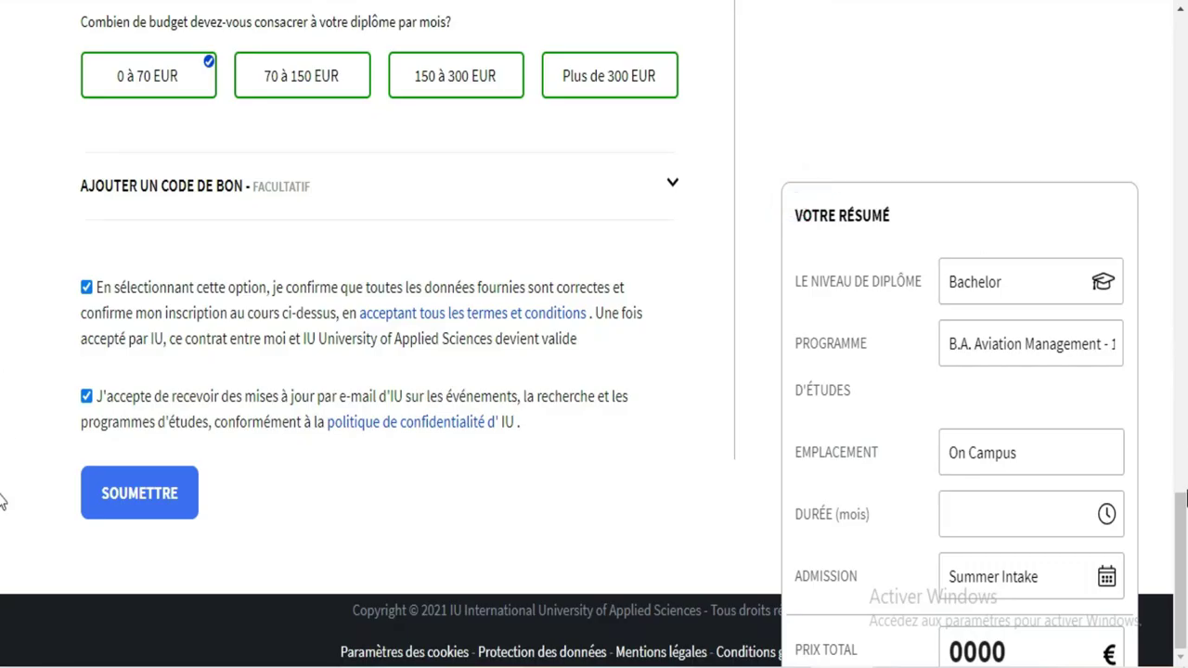
scroll(2, 502, up, 8)
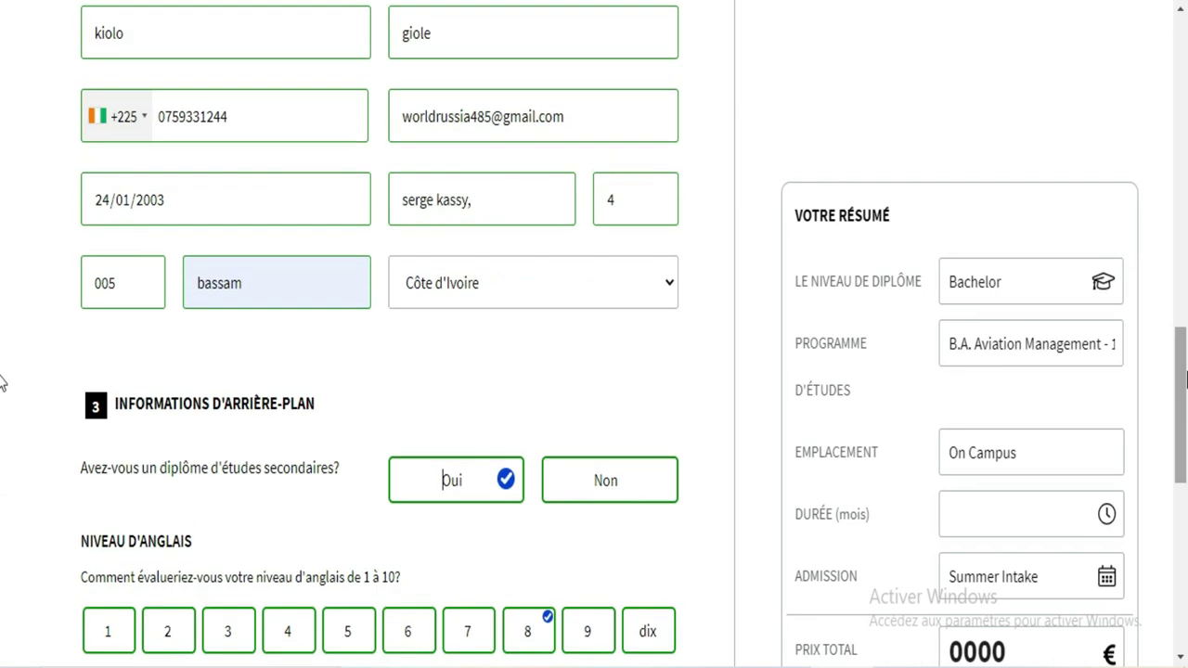
scroll(2, 380, up, 3)
scroll(2, 297, up, 2)
Step: Select the 'À plein temps 36 mois' time model (total 20990 €) and submit with SOUMETTRE
click(3, 265)
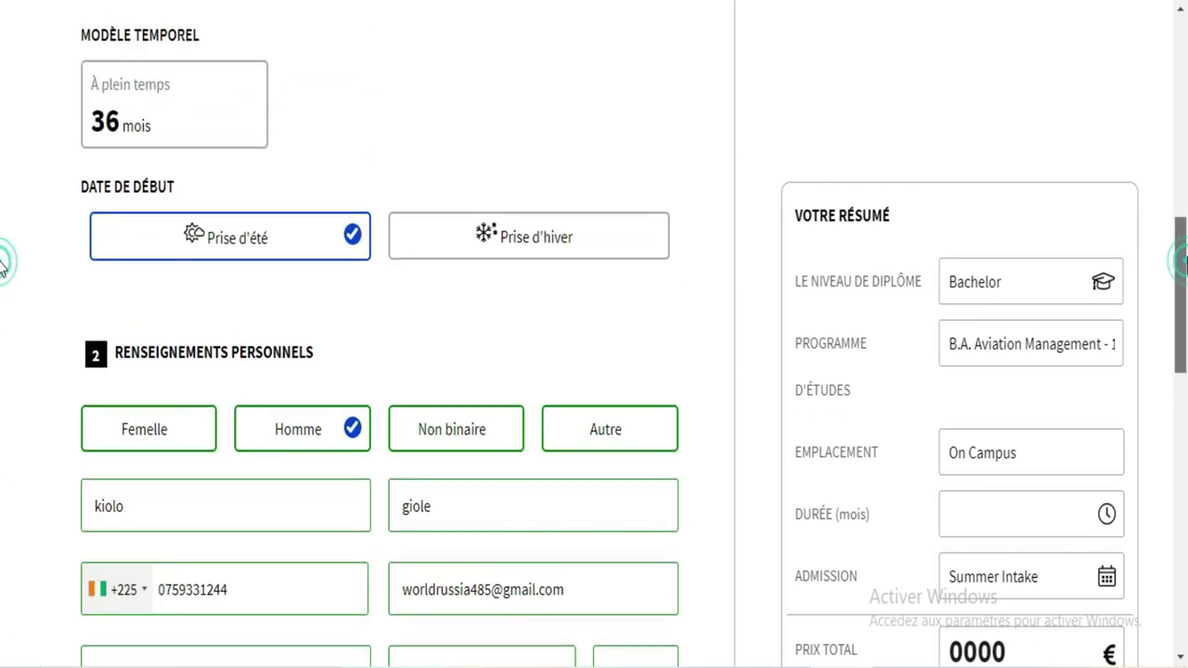
scroll(3, 265, up, 2)
click(196, 253)
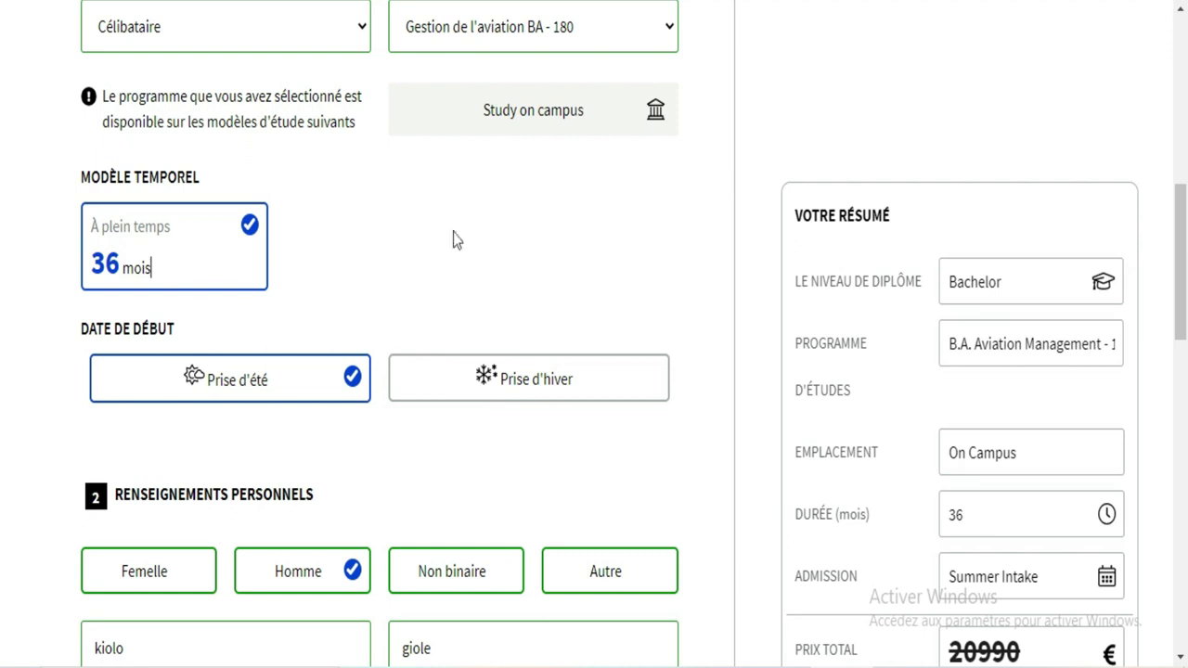
drag(1171, 262, 1185, 644)
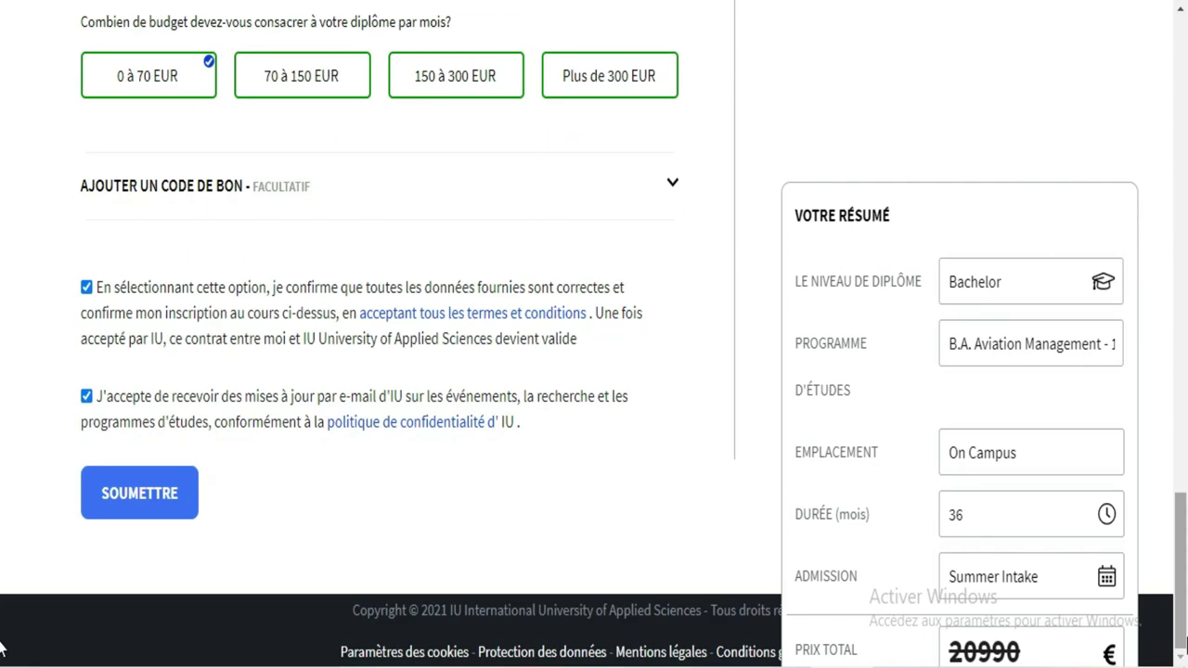
click(178, 495)
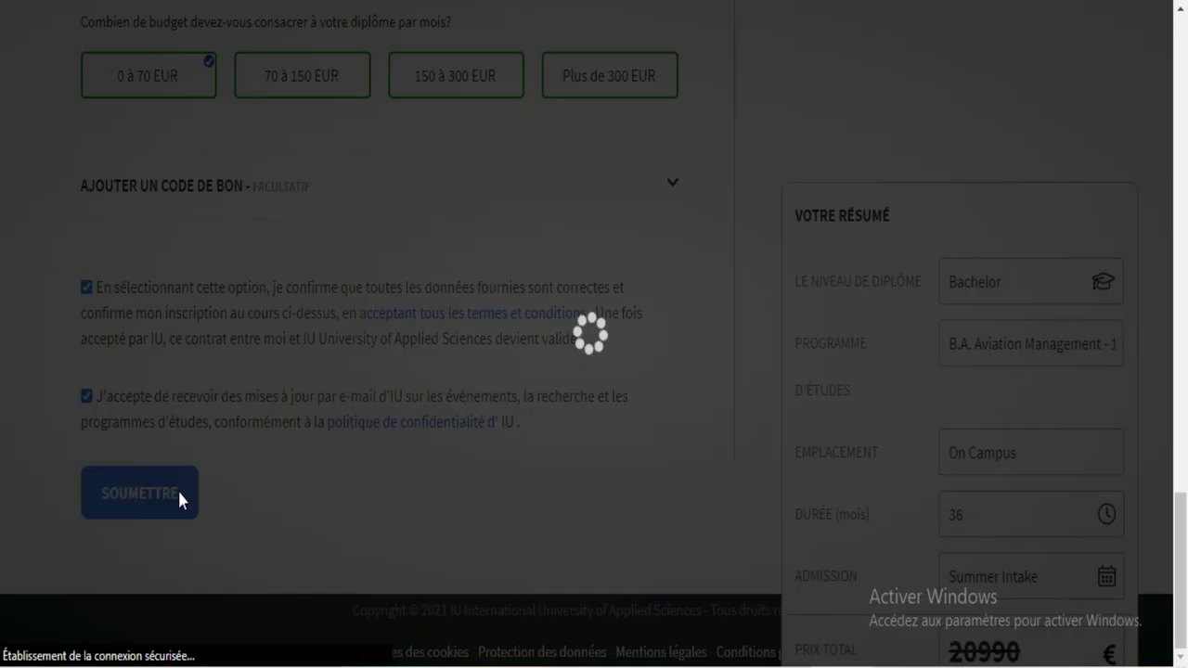